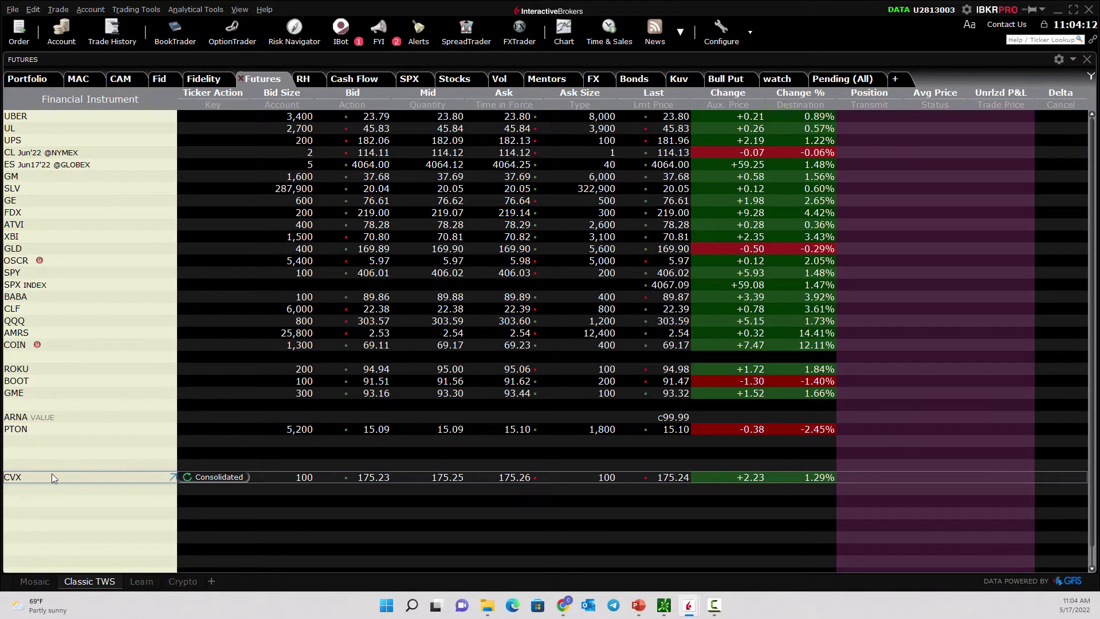
# - Move the CVX row up one line in the Futures watchlist and select it
pyautogui.moveTo(50, 476); pyautogui.dragTo(54, 463)
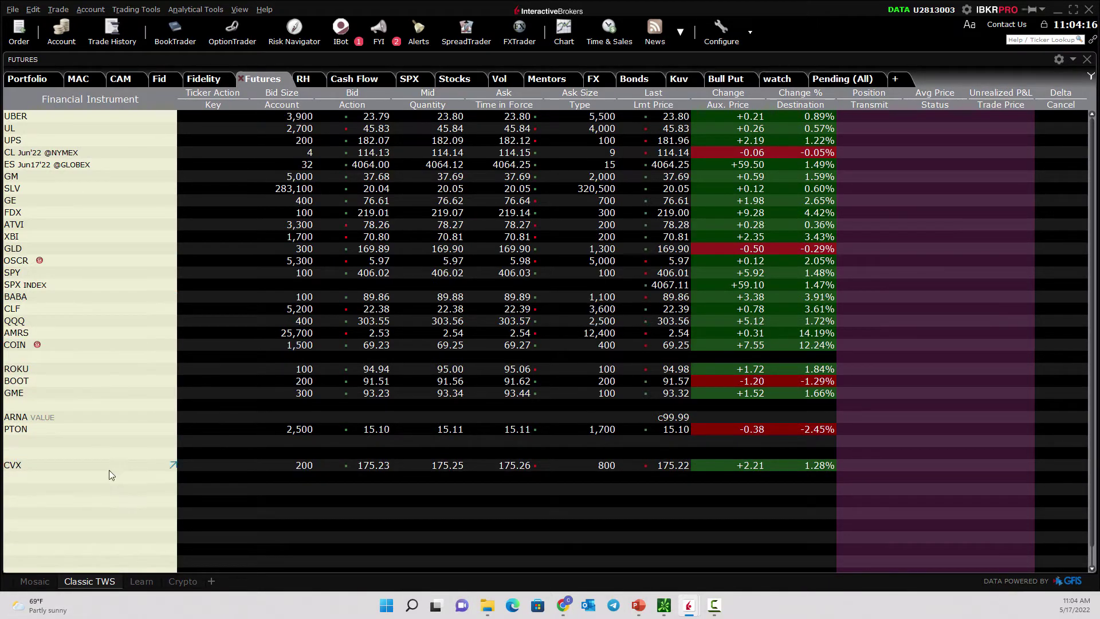
pyautogui.click(81, 465)
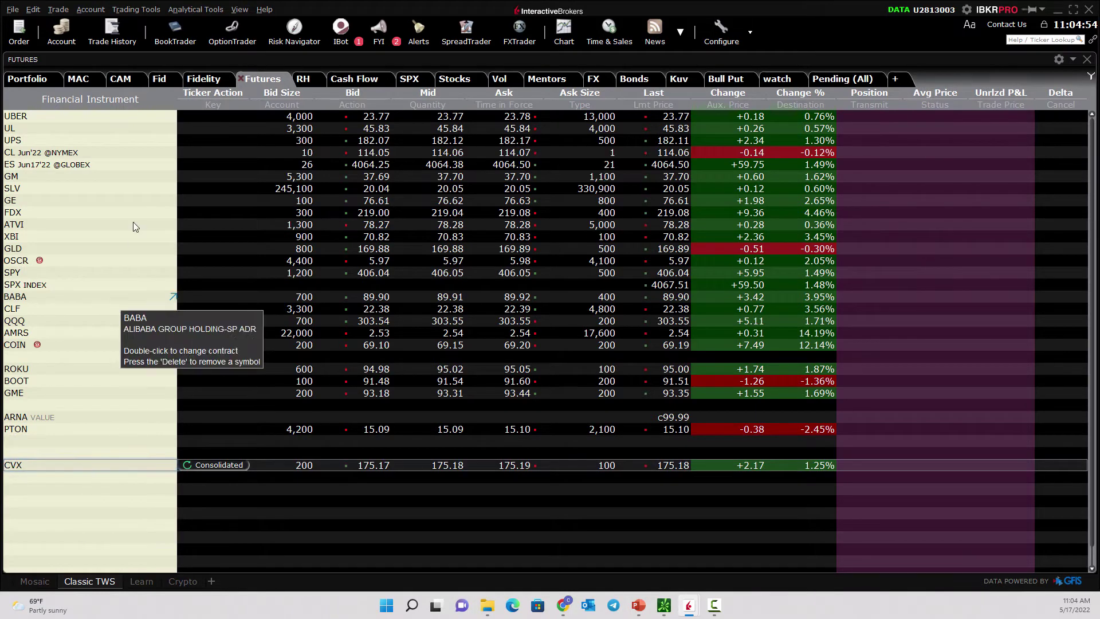
pyautogui.click(139, 10)
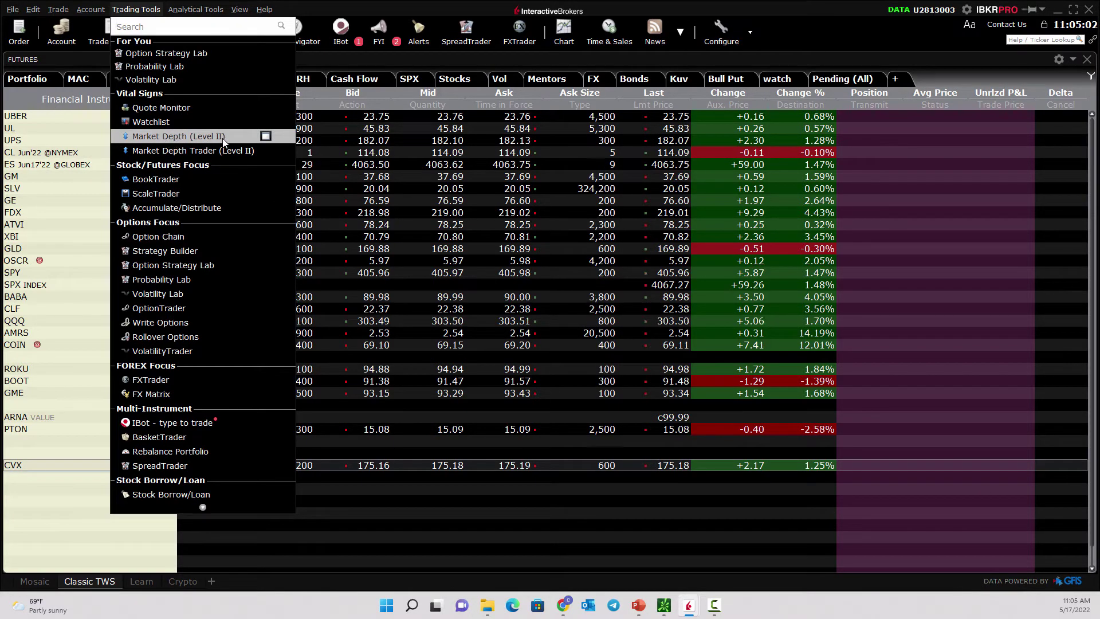
# - Open CVX Level II market depth, enlarge the window, then close it
pyautogui.click(184, 138)
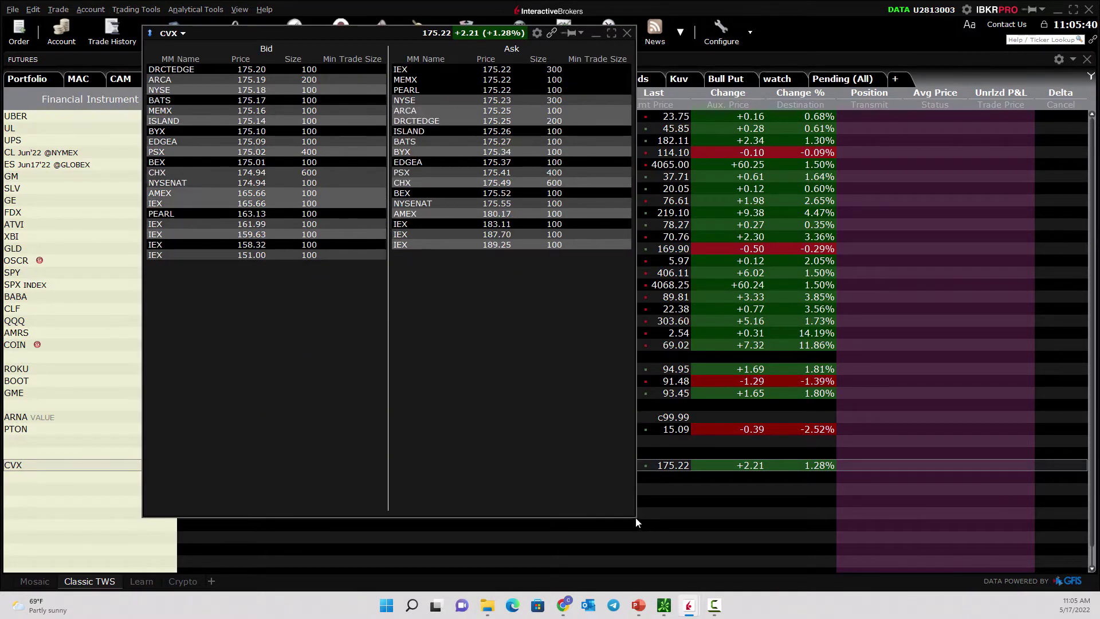
pyautogui.moveTo(636, 517); pyautogui.dragTo(749, 543)
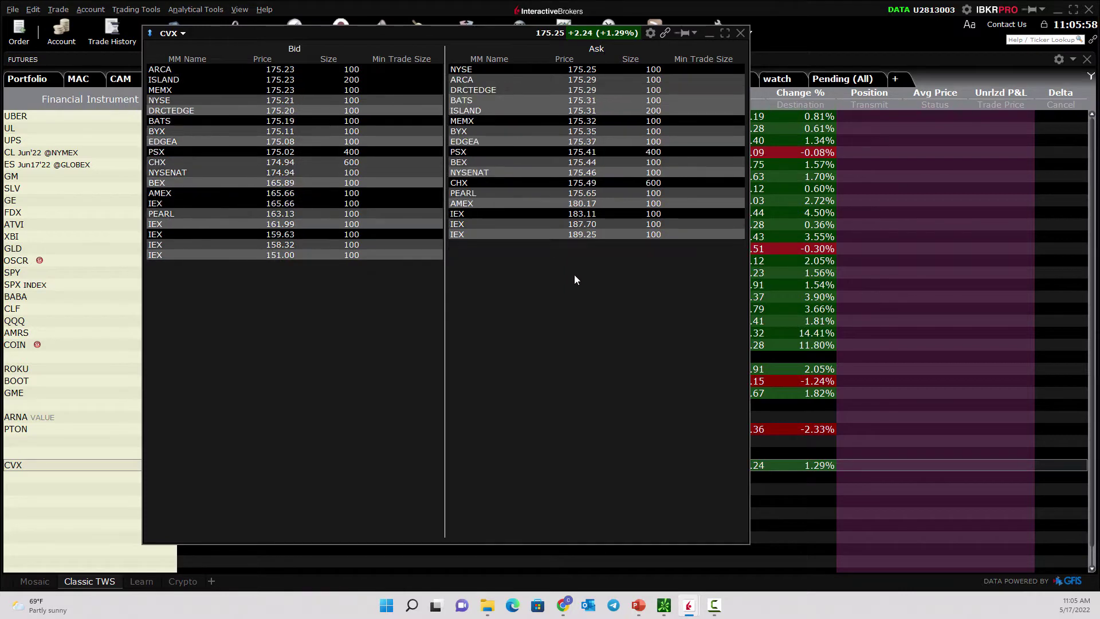
pyautogui.click(740, 33)
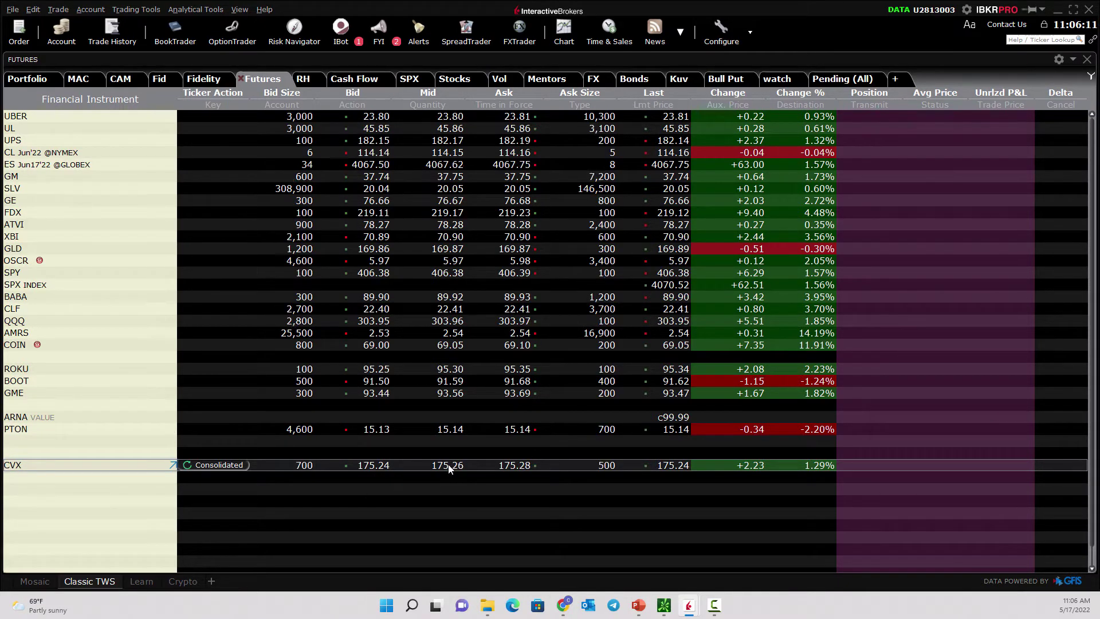
pyautogui.moveTo(441, 95); pyautogui.dragTo(872, 95)
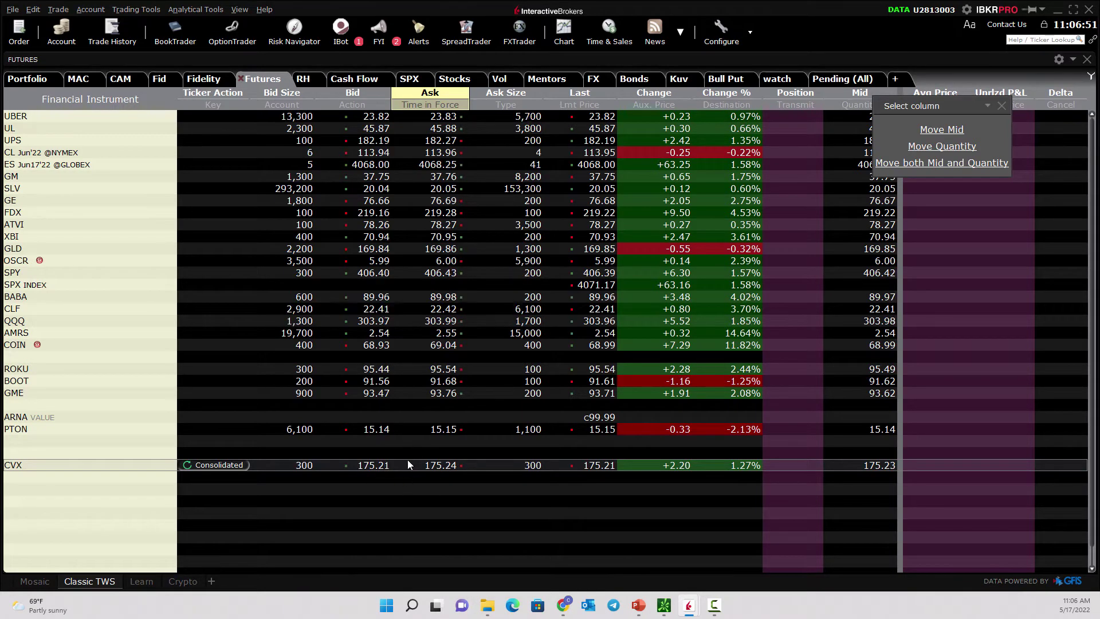
pyautogui.click(942, 130)
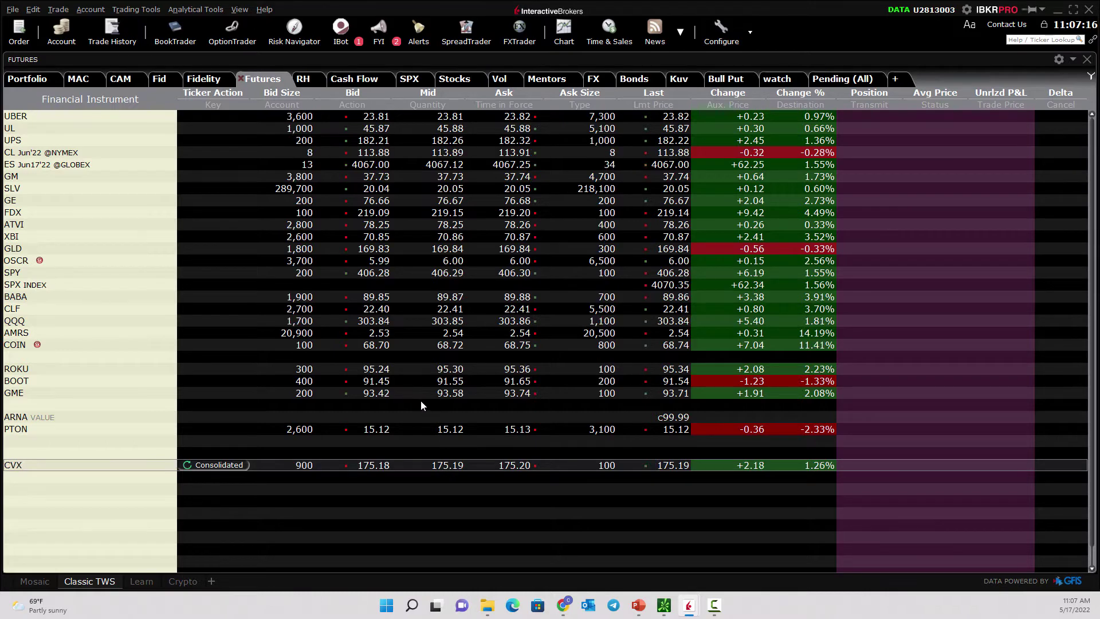
# - Look up CVX options and add the JUN 17 '22 175 strike call below CVX
pyautogui.click(32, 488)
pyautogui.write('cvx')
pyautogui.press('Return')
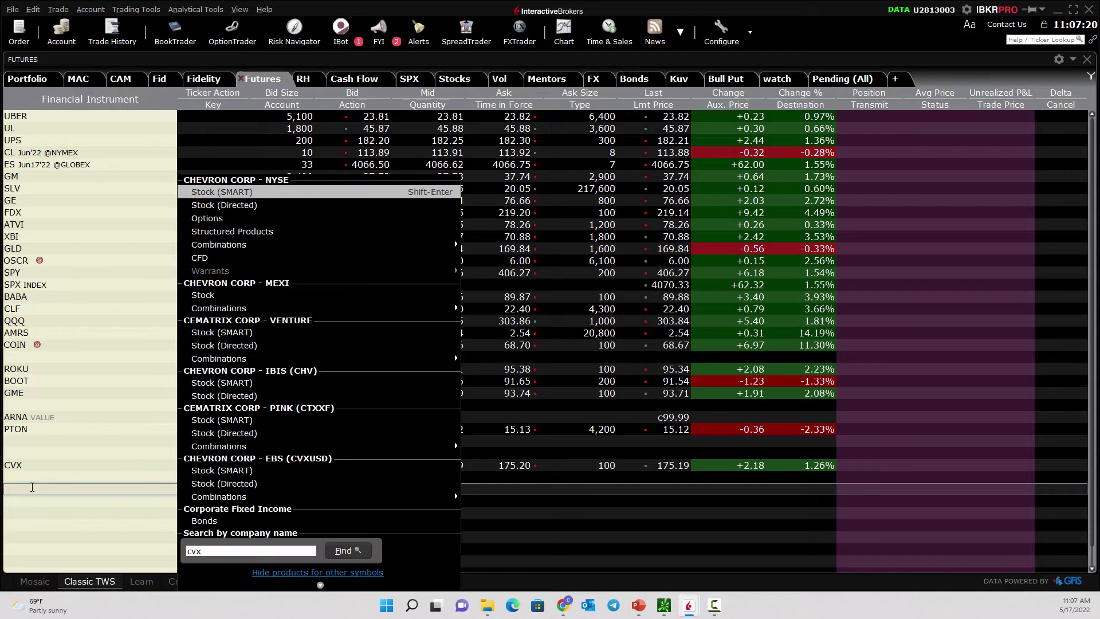
pyautogui.click(224, 228)
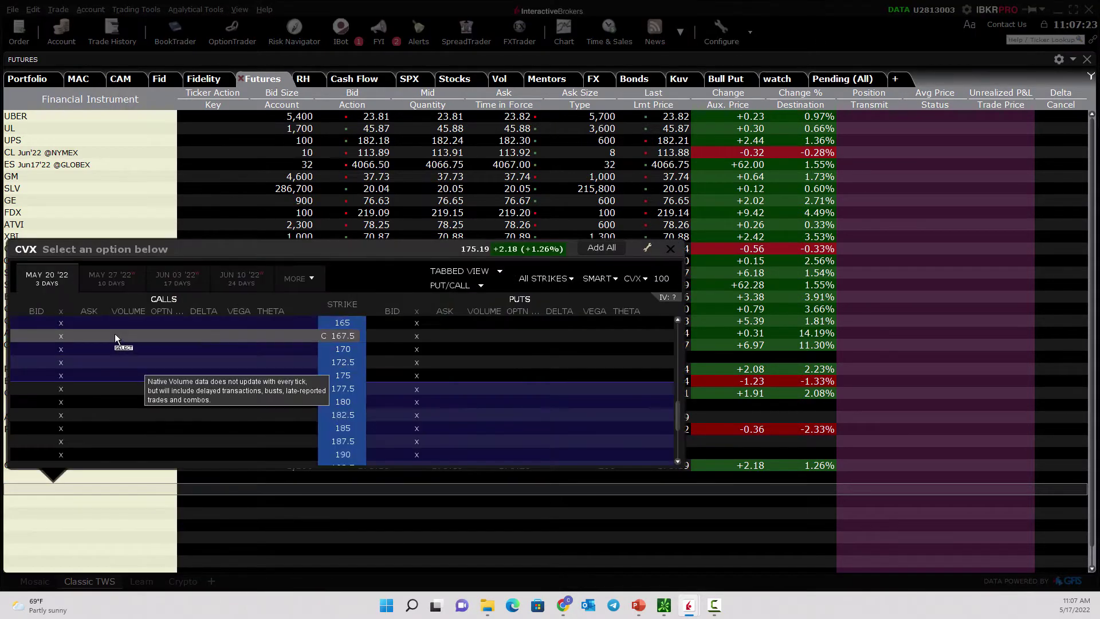
pyautogui.click(293, 279)
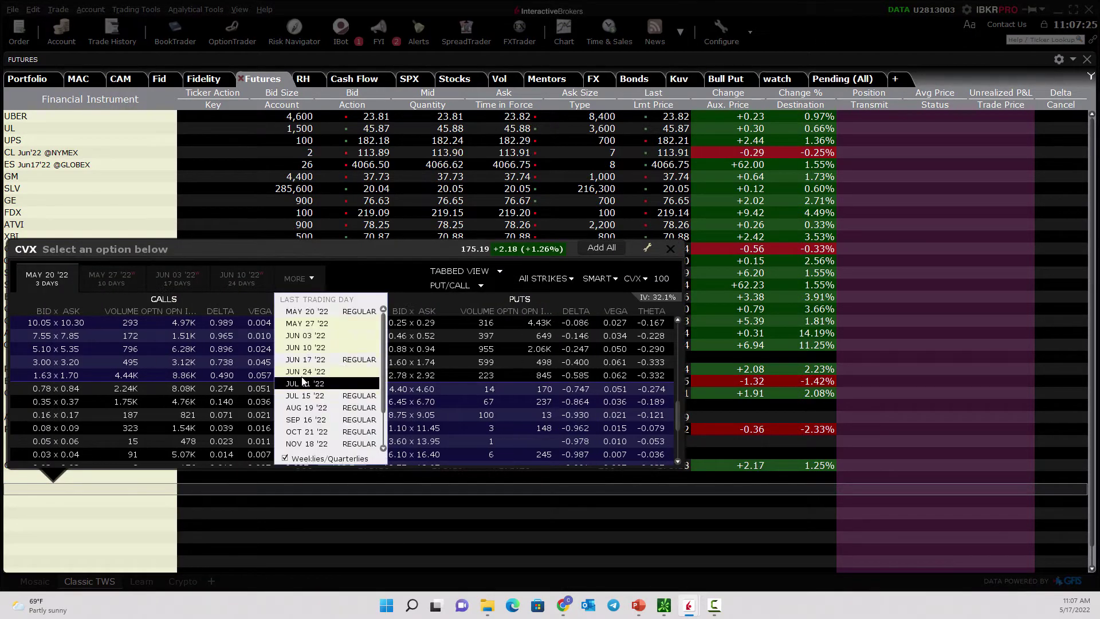
pyautogui.click(298, 384)
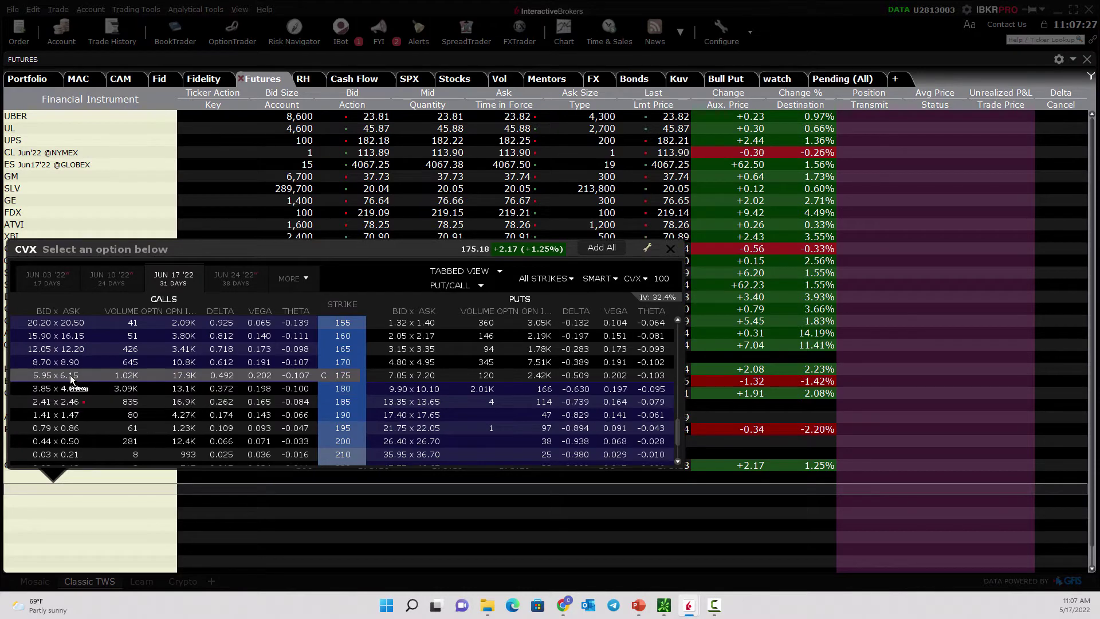
pyautogui.click(71, 380)
pyautogui.click(670, 249)
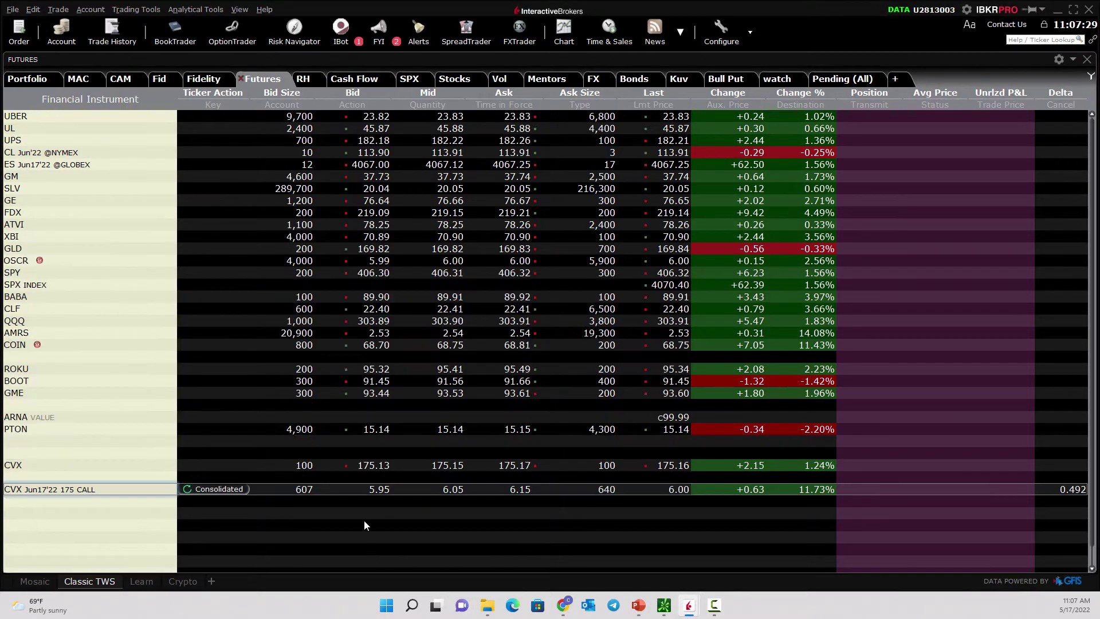
pyautogui.moveTo(380, 490)
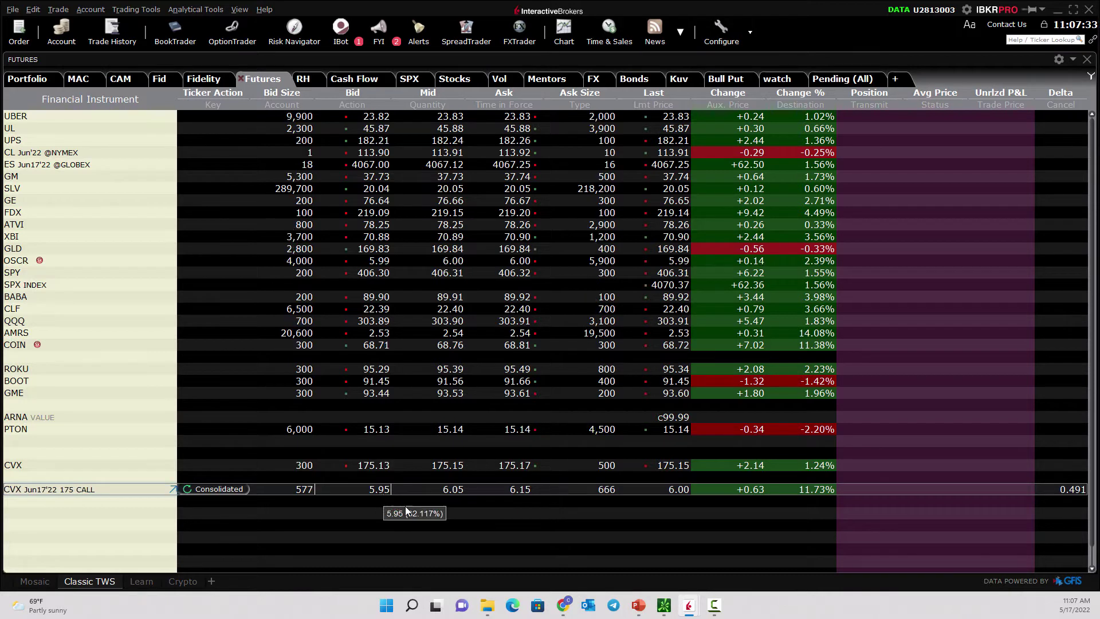
pyautogui.moveTo(531, 492)
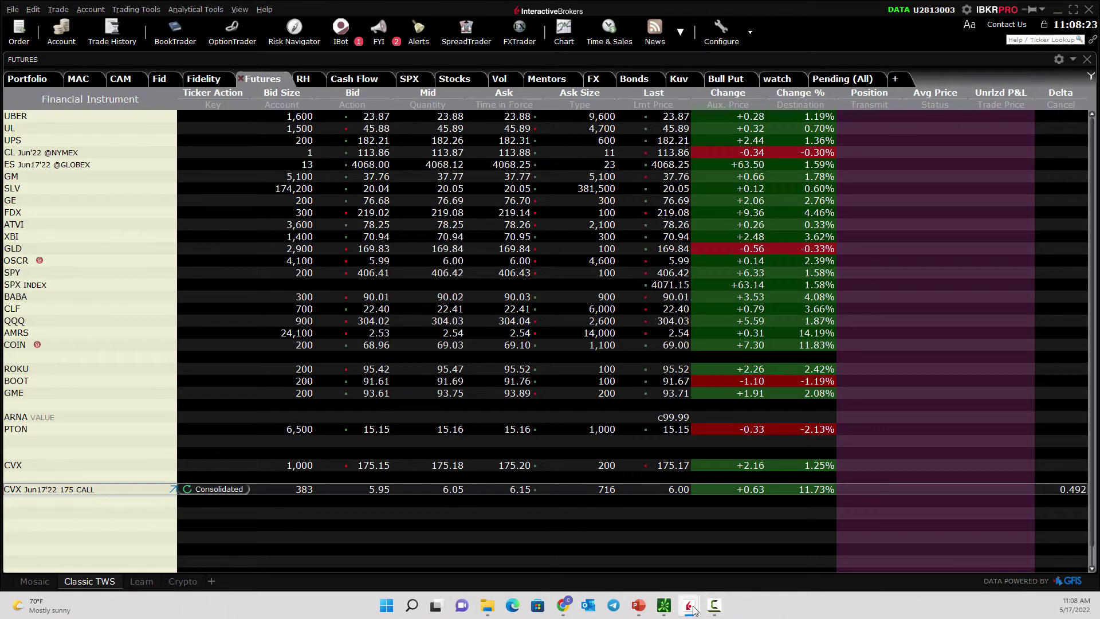
# - Restore the CVX Market Depth window from the taskbar and move it down and right
pyautogui.moveTo(688, 607)
pyautogui.click(1047, 543)
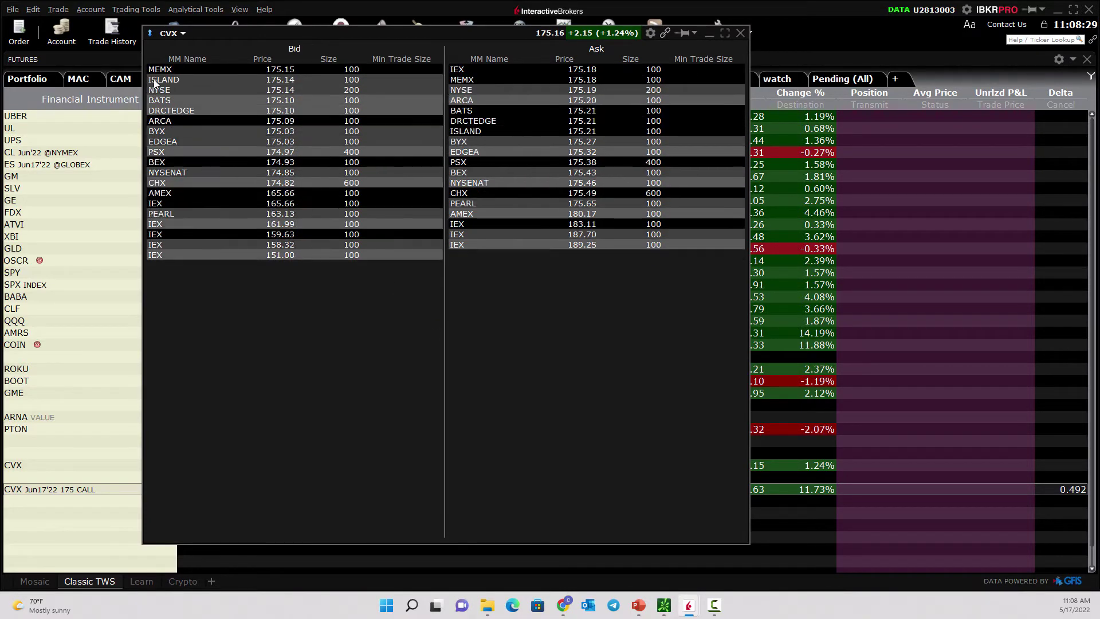
pyautogui.moveTo(278, 33); pyautogui.dragTo(385, 61)
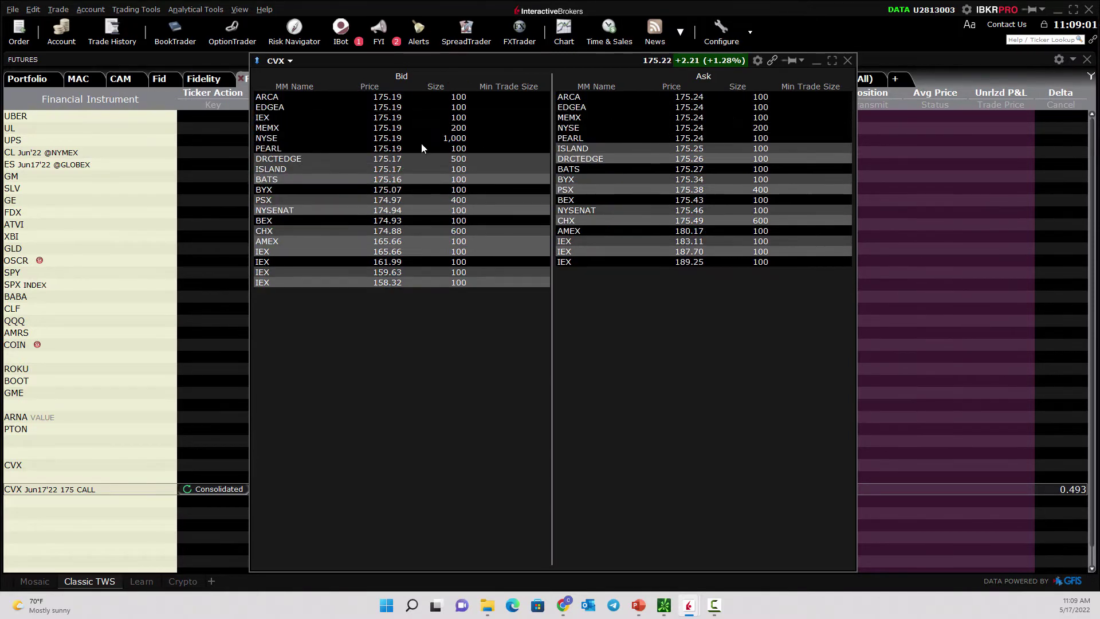
# - Close the CVX depth window and add SHY as a stock row, dismissing its notice
pyautogui.click(849, 60)
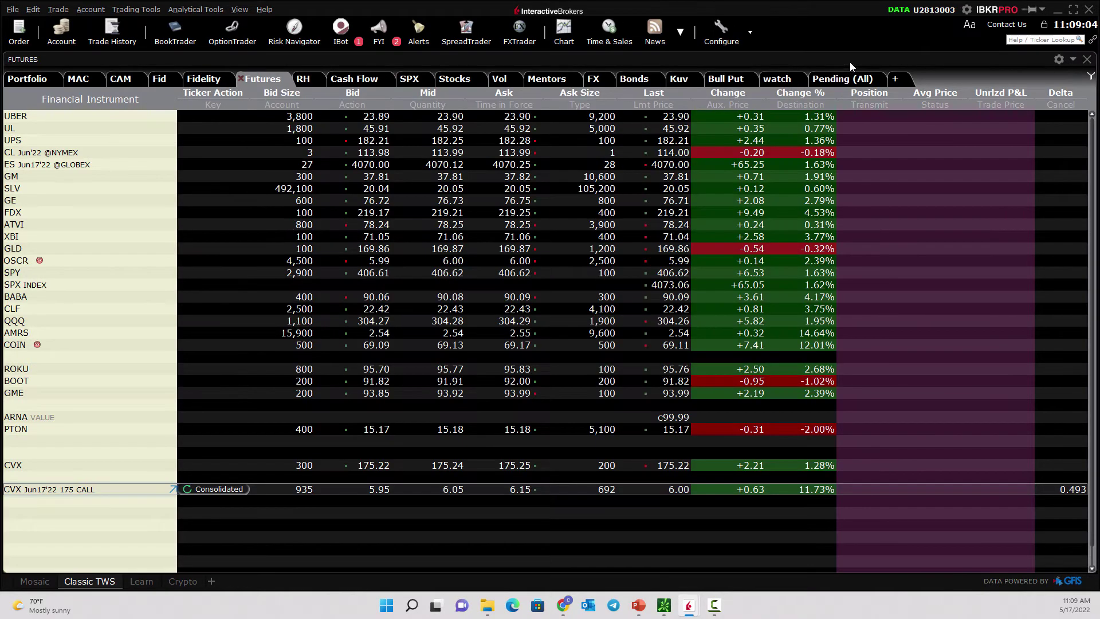
pyautogui.click(24, 511)
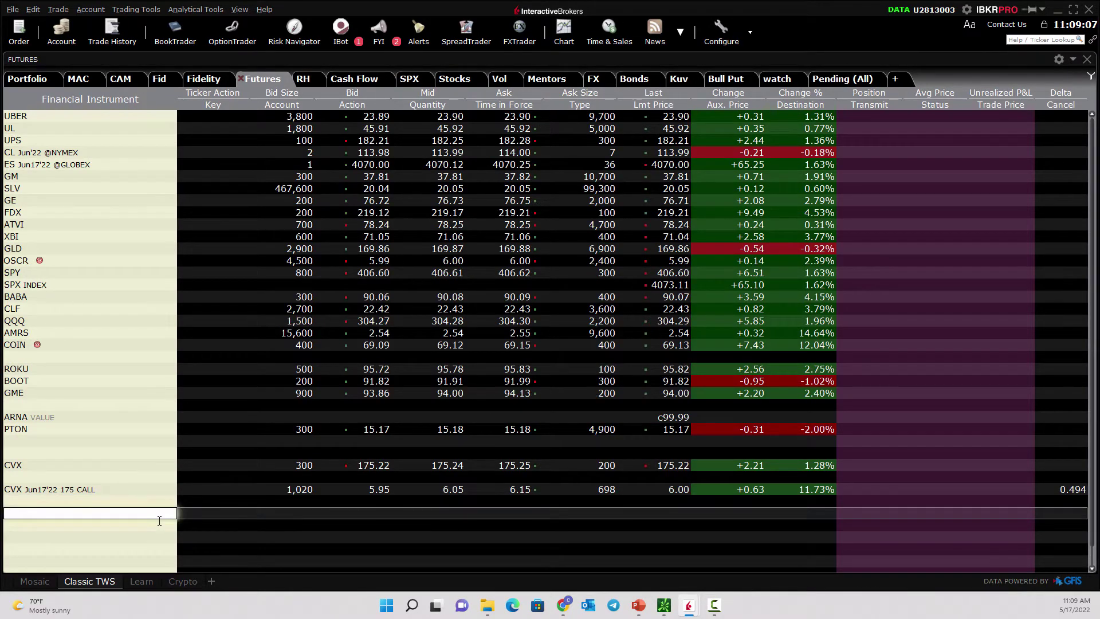
pyautogui.write('sh')
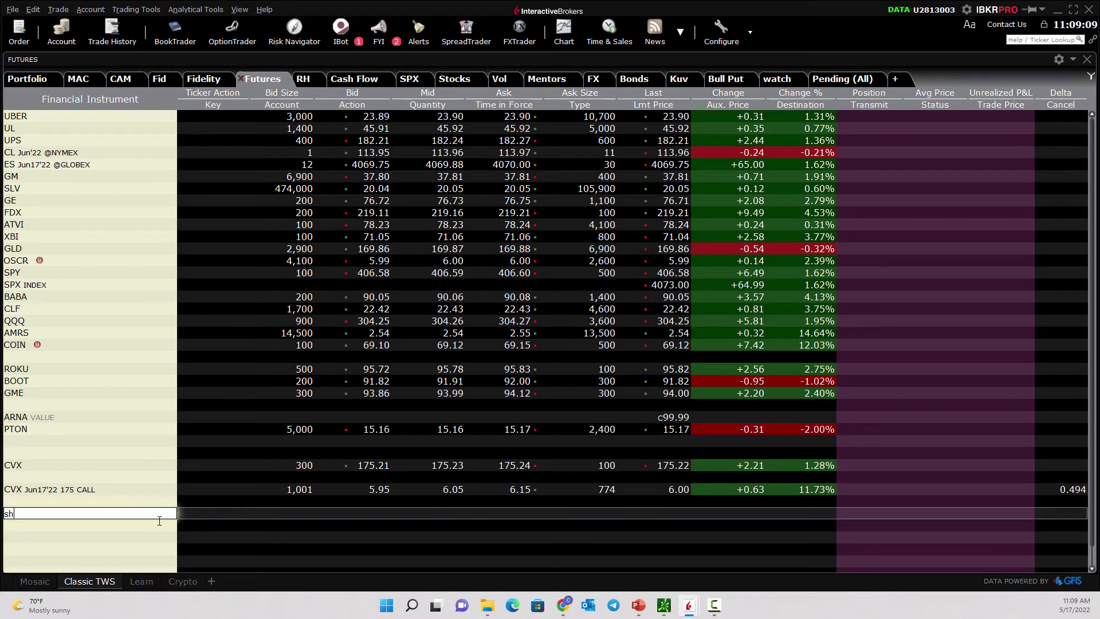
pyautogui.write('y')
pyautogui.press('Return')
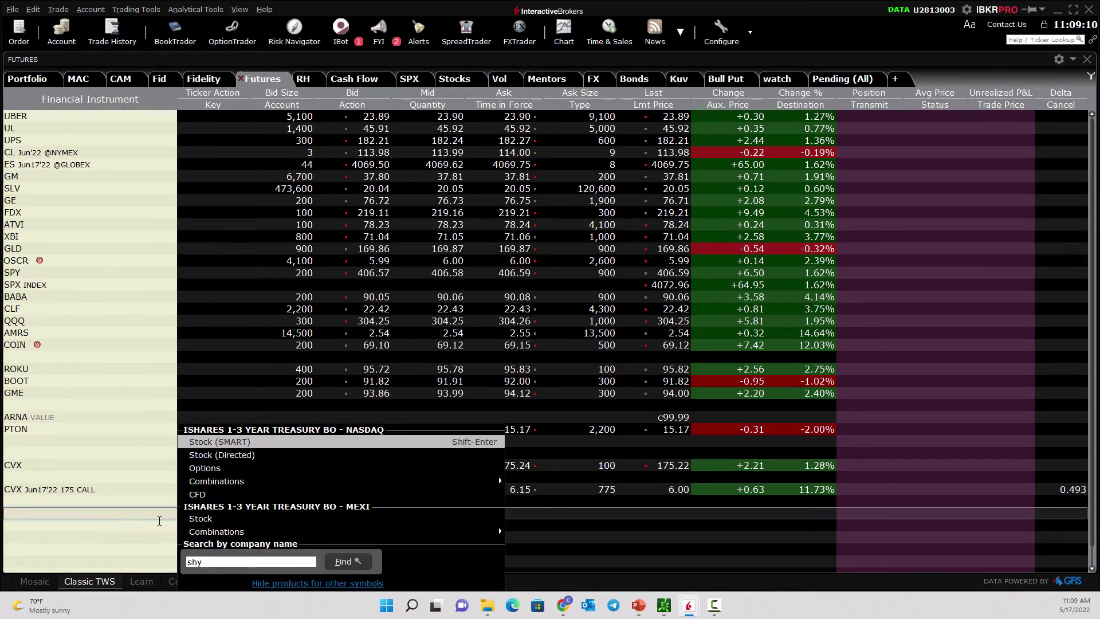
pyautogui.click(215, 450)
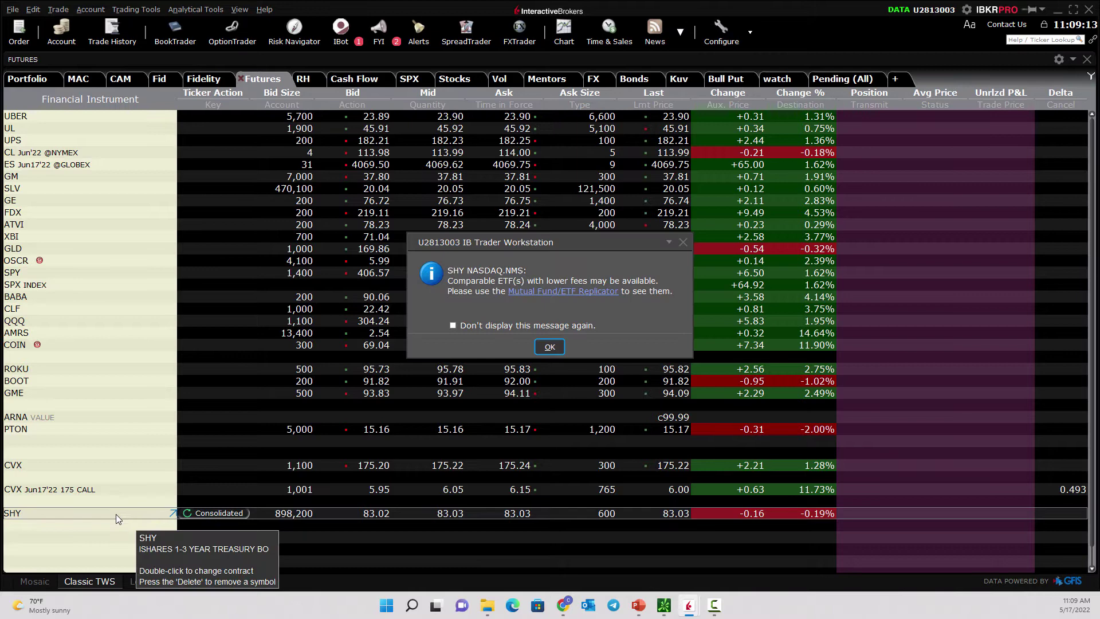
pyautogui.click(543, 348)
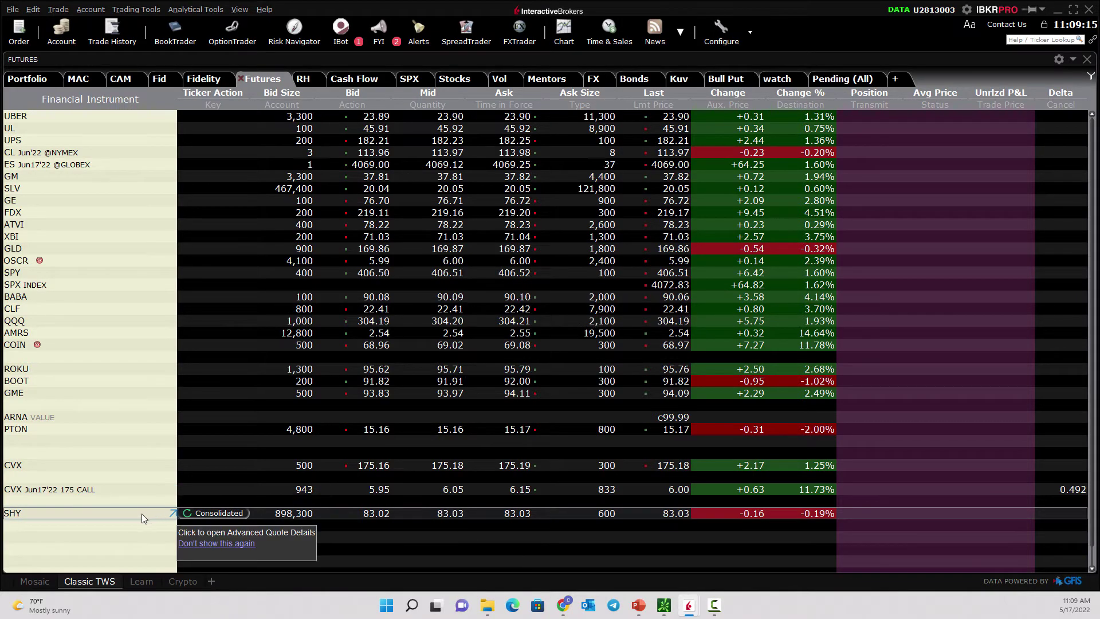
# - View SHY's Level II market depth, then close it
pyautogui.click(133, 10)
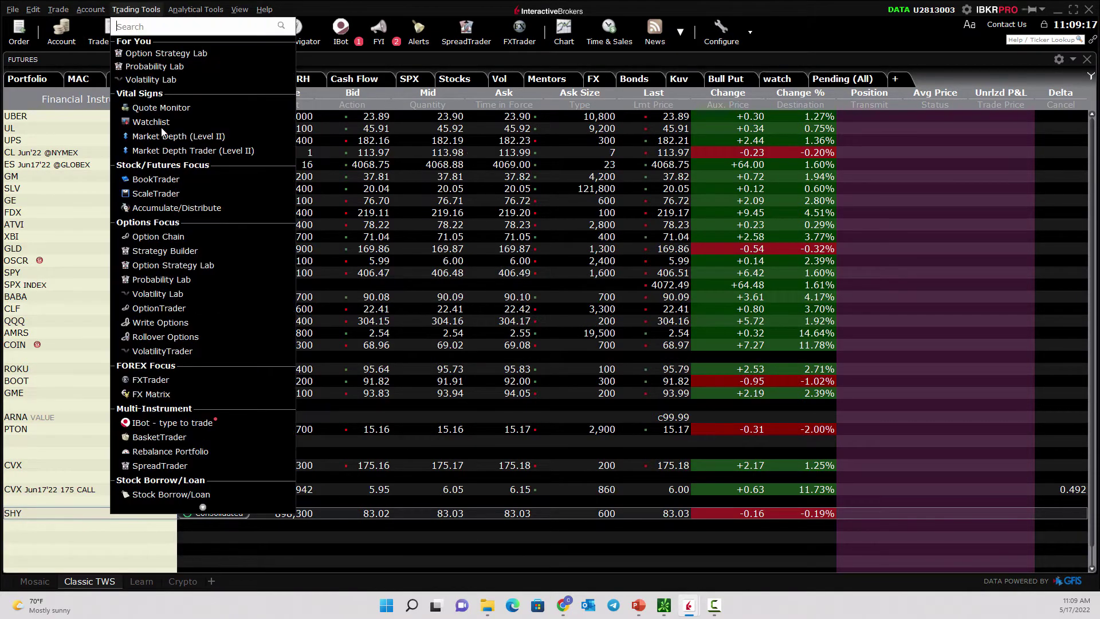
pyautogui.click(163, 136)
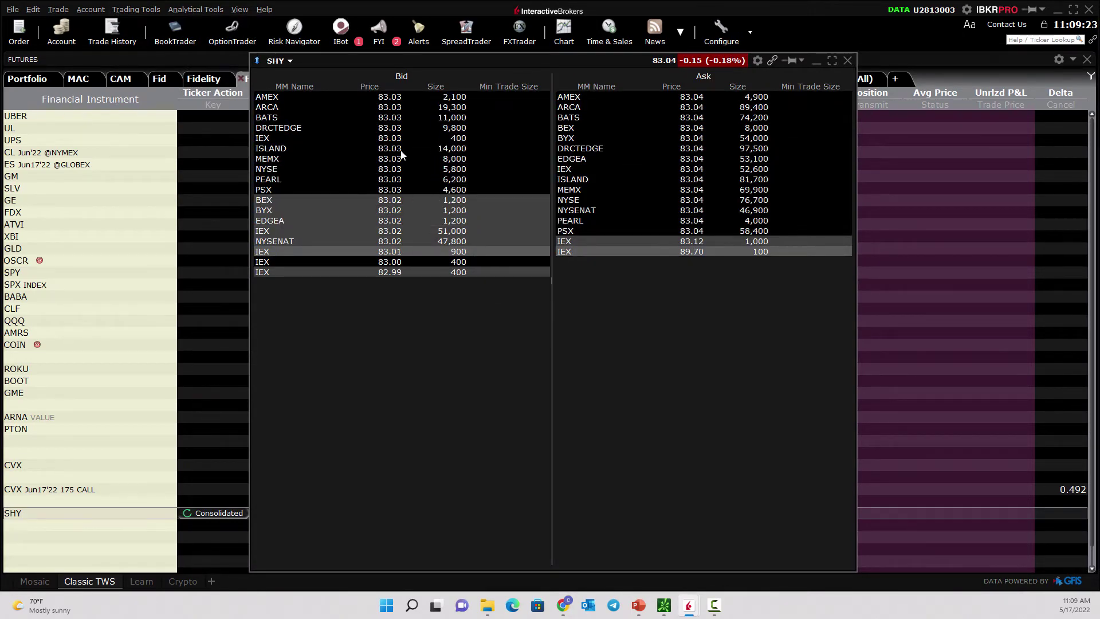
pyautogui.click(848, 60)
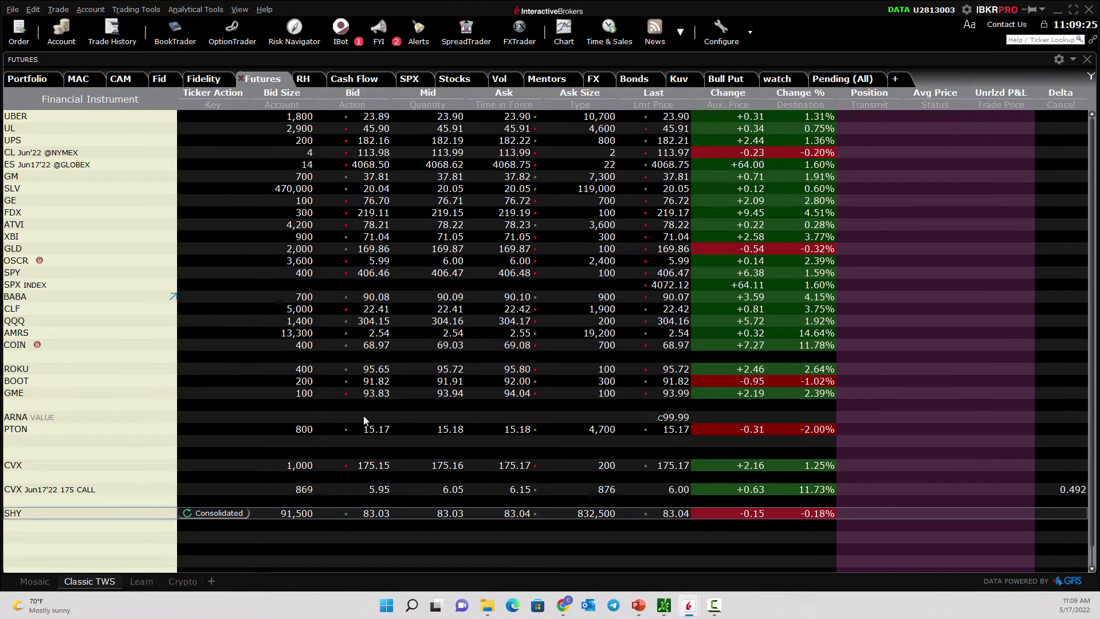
# - Delete the SHY row and enter ZTS as a Zoetis stock row in its place
pyautogui.rightClick(32, 513)
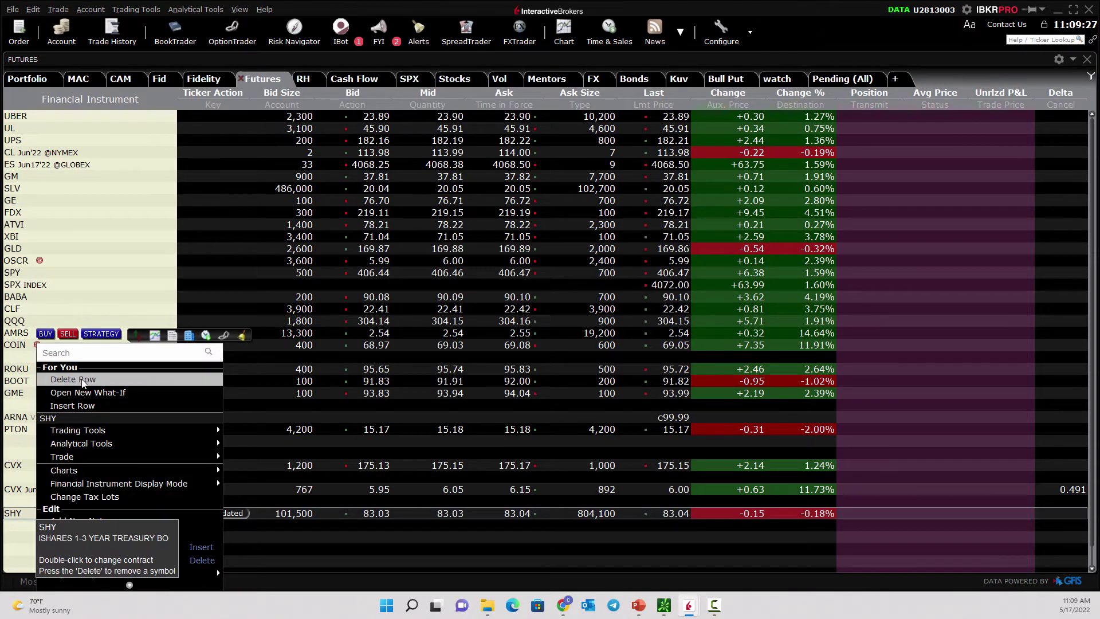
pyautogui.click(35, 521)
pyautogui.click(17, 512)
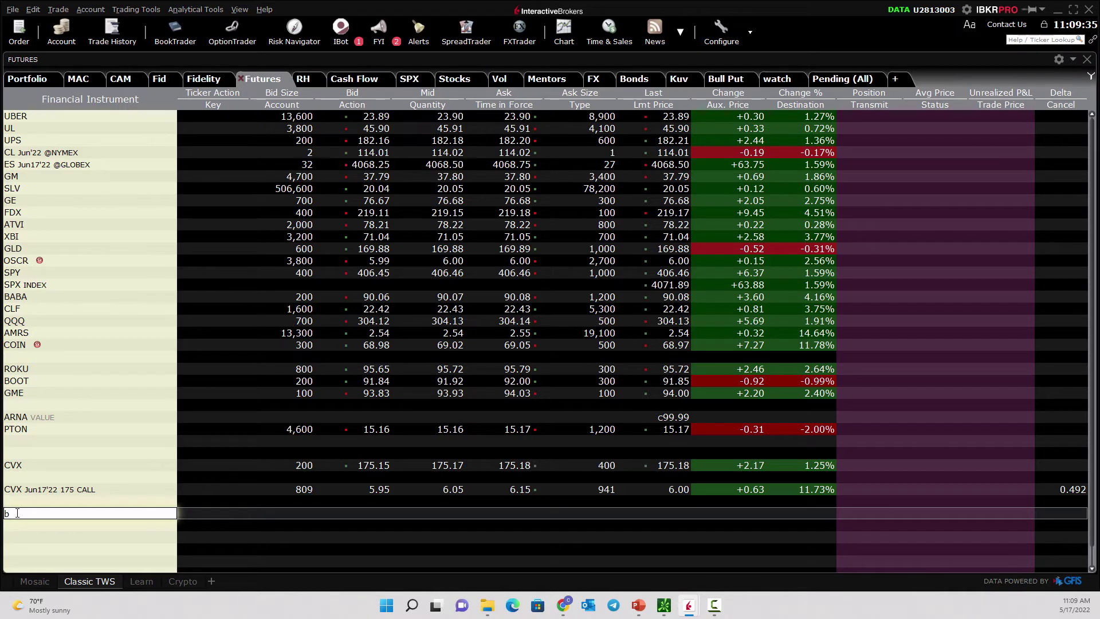
pyautogui.press('BackSpace')
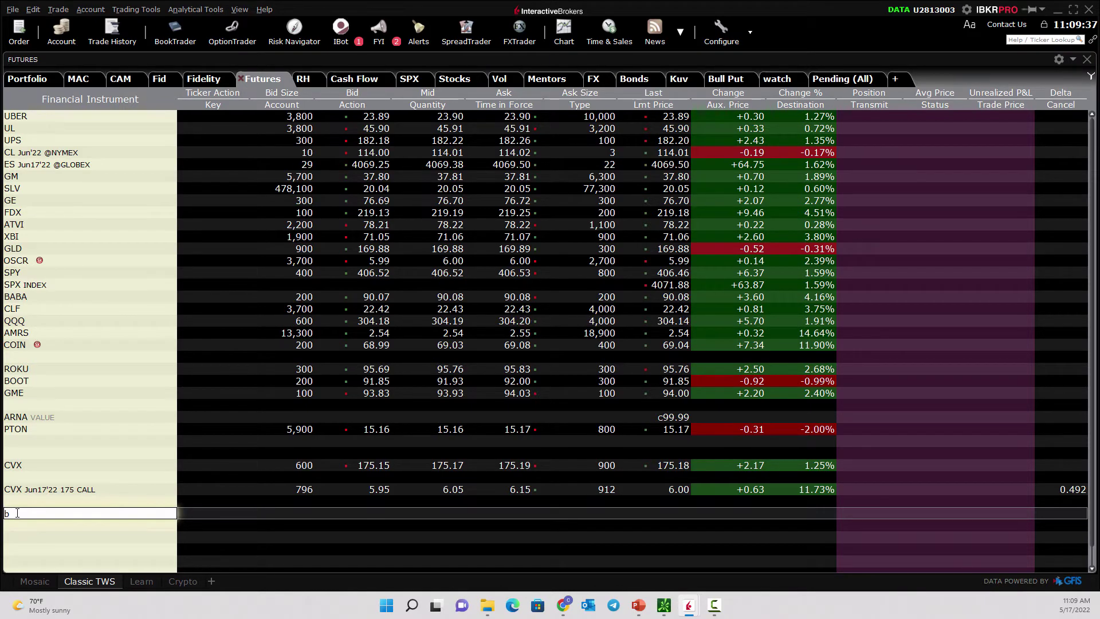
pyautogui.write('zts')
pyautogui.press('Return')
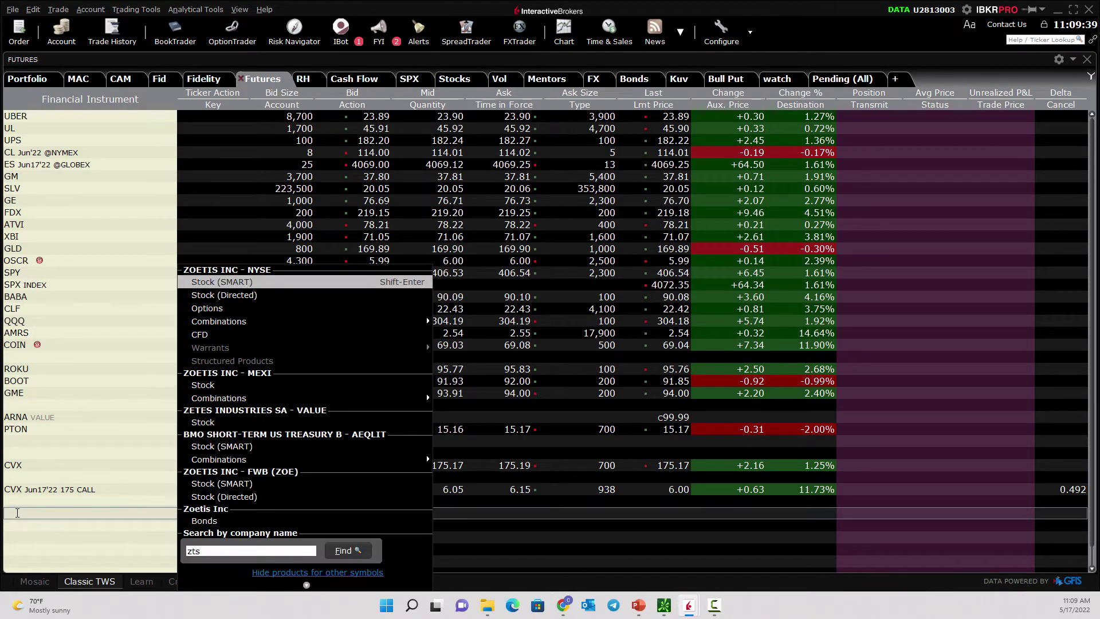
pyautogui.click(213, 285)
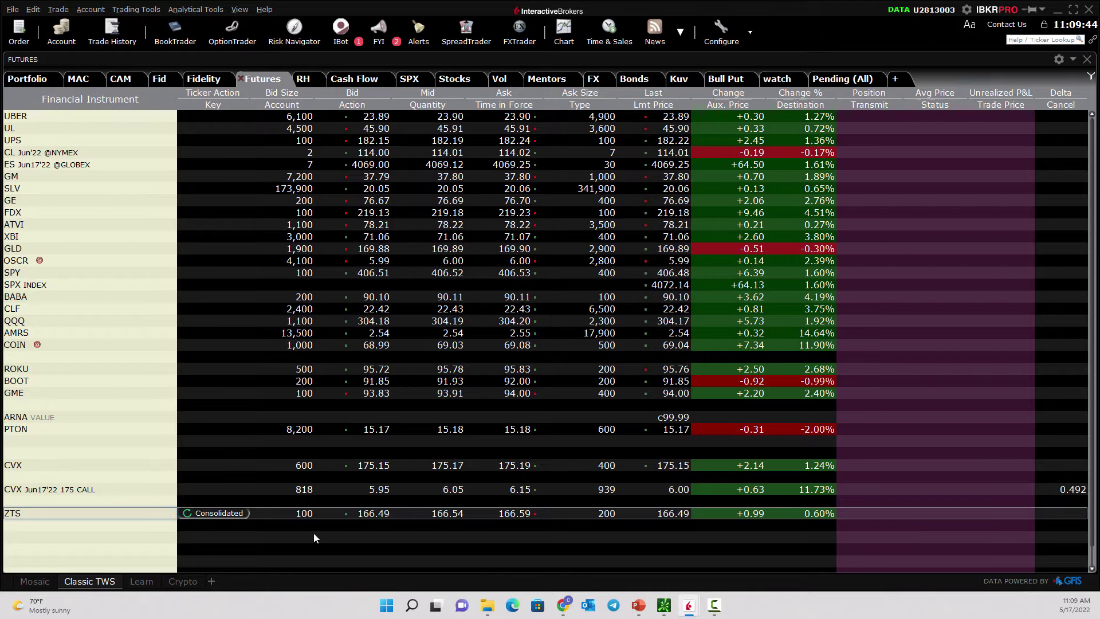
pyautogui.click(136, 12)
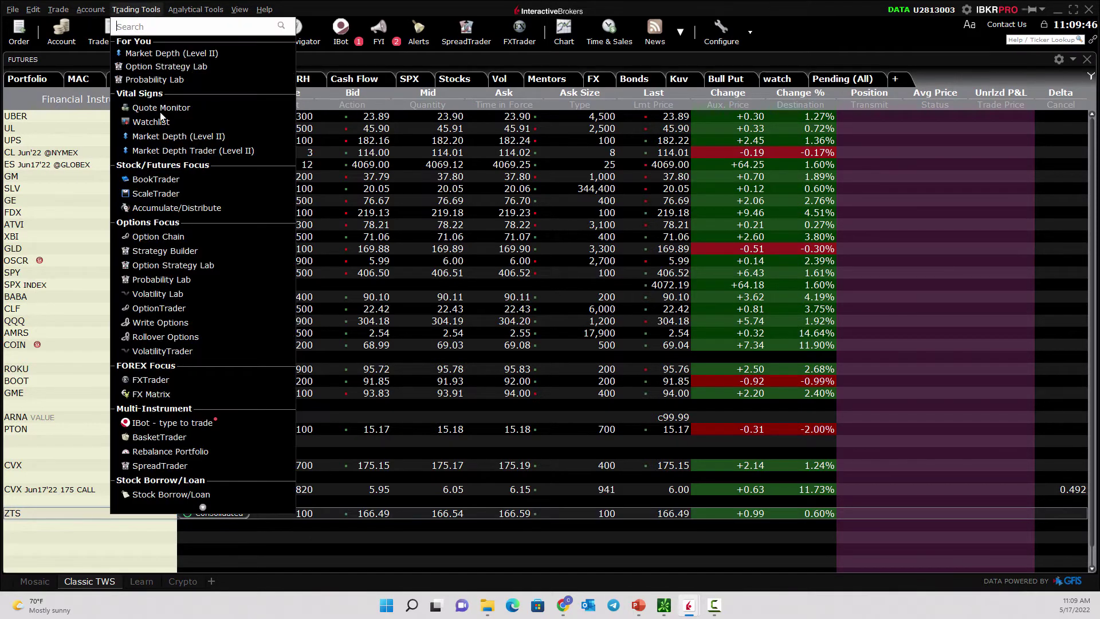
pyautogui.click(169, 135)
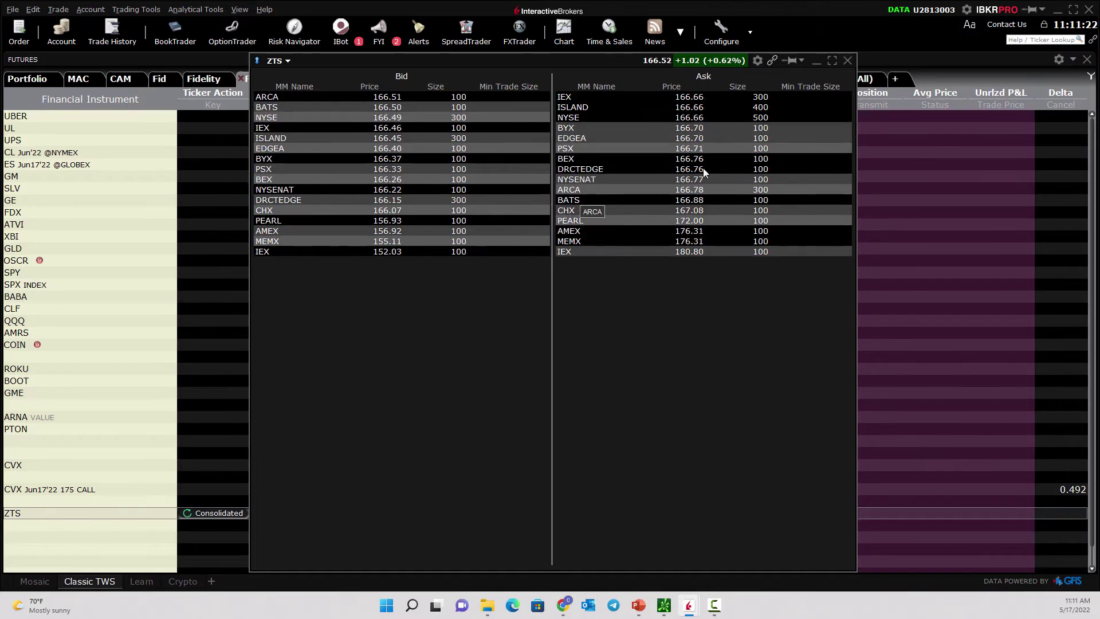
# - Swap the ZTS depth window for the Market Depth Trader, moved left and made taller
pyautogui.click(847, 61)
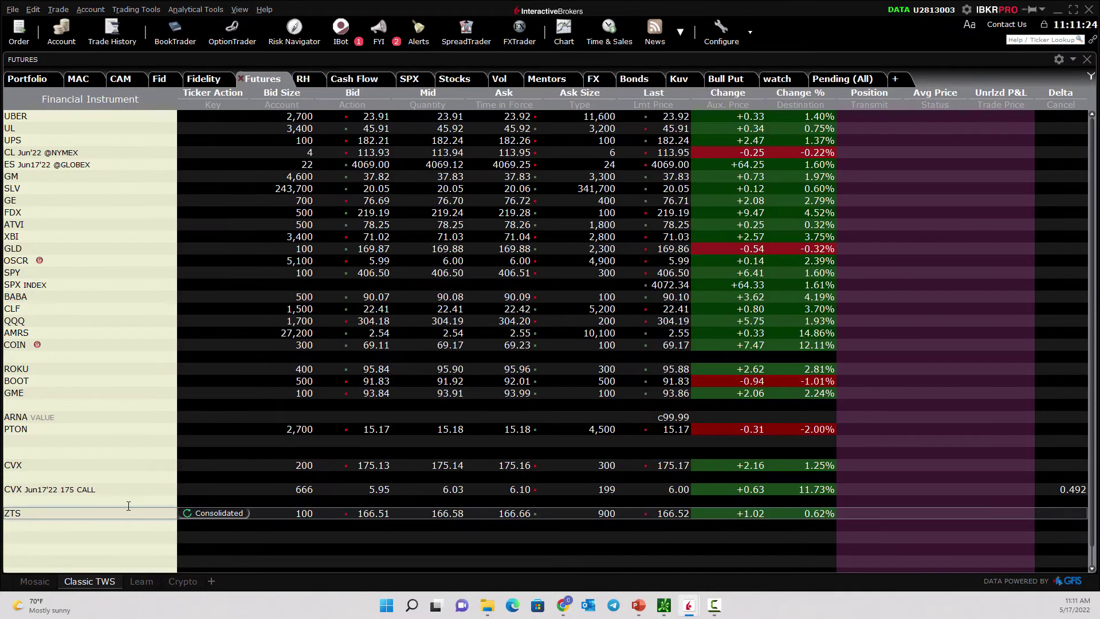
pyautogui.click(135, 9)
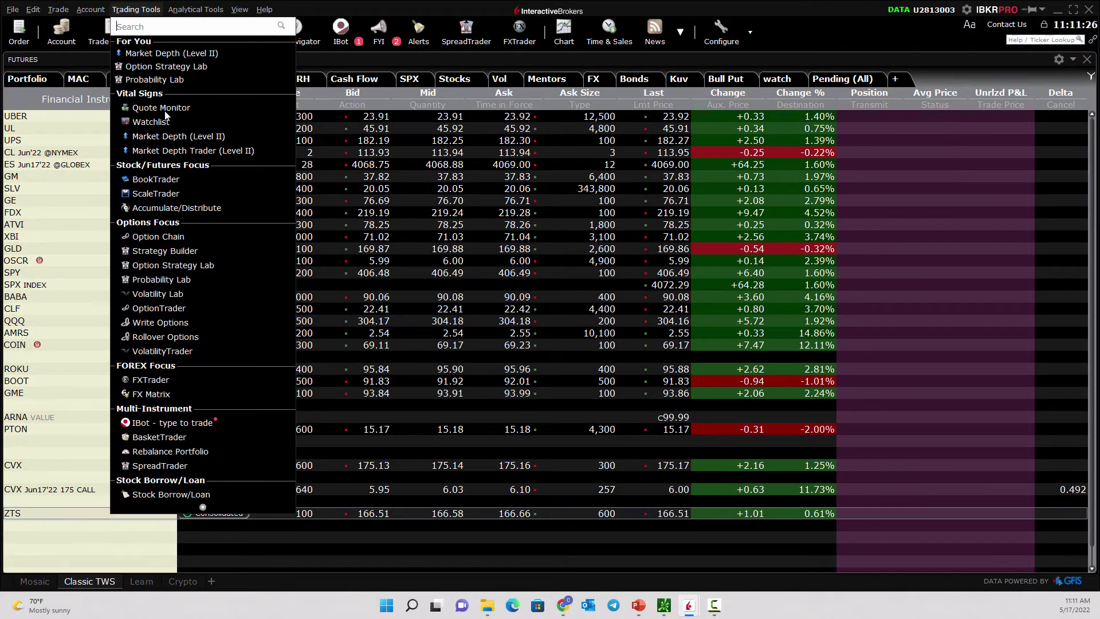
pyautogui.click(164, 150)
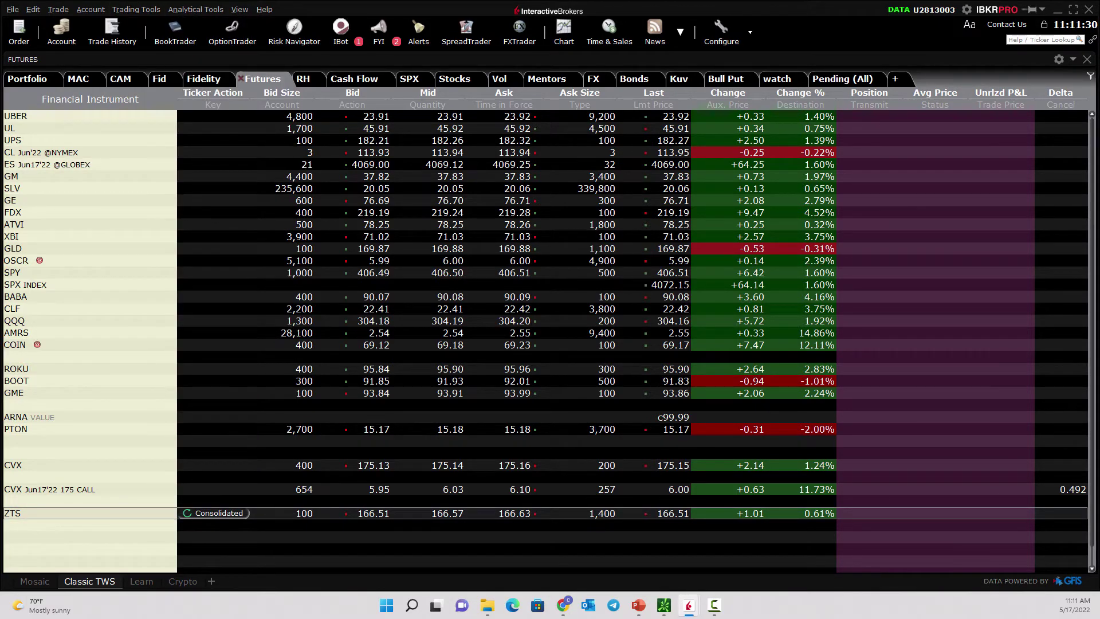
pyautogui.moveTo(597, 17); pyautogui.dragTo(342, 17)
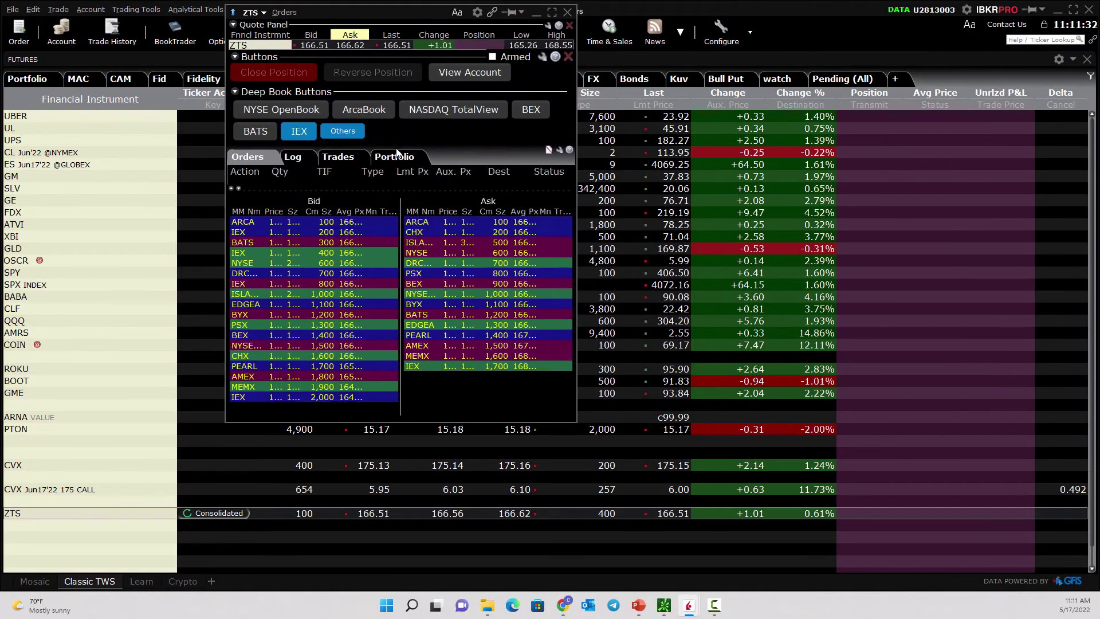
pyautogui.moveTo(454, 422); pyautogui.dragTo(456, 496)
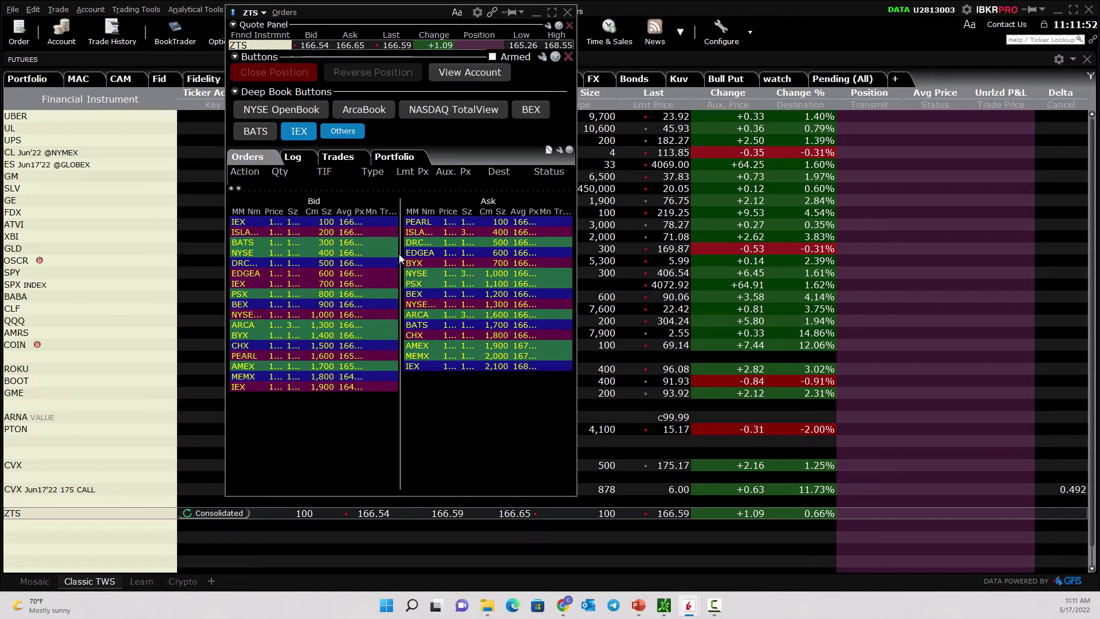
# - Maximize the ZTS Market Depth Trader to review the full bid and ask book
pyautogui.click(551, 12)
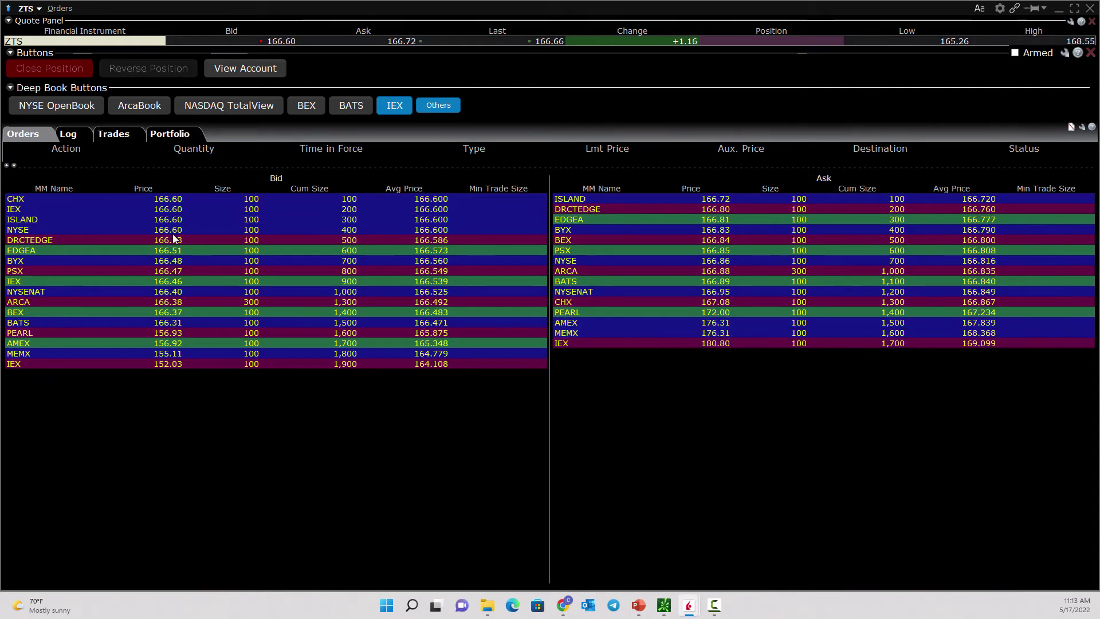
pyautogui.click(179, 188)
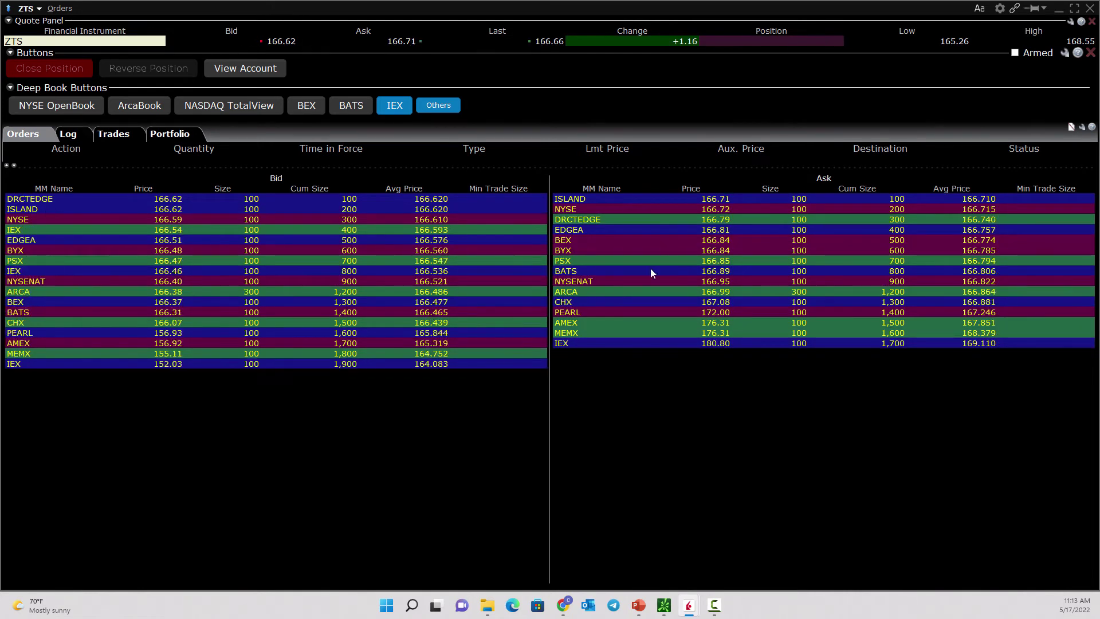
# - Create a 100-share ZTS buy order from the 166.70 ask, keeping SMART routing
pyautogui.hotkey('alt', 'Tab')
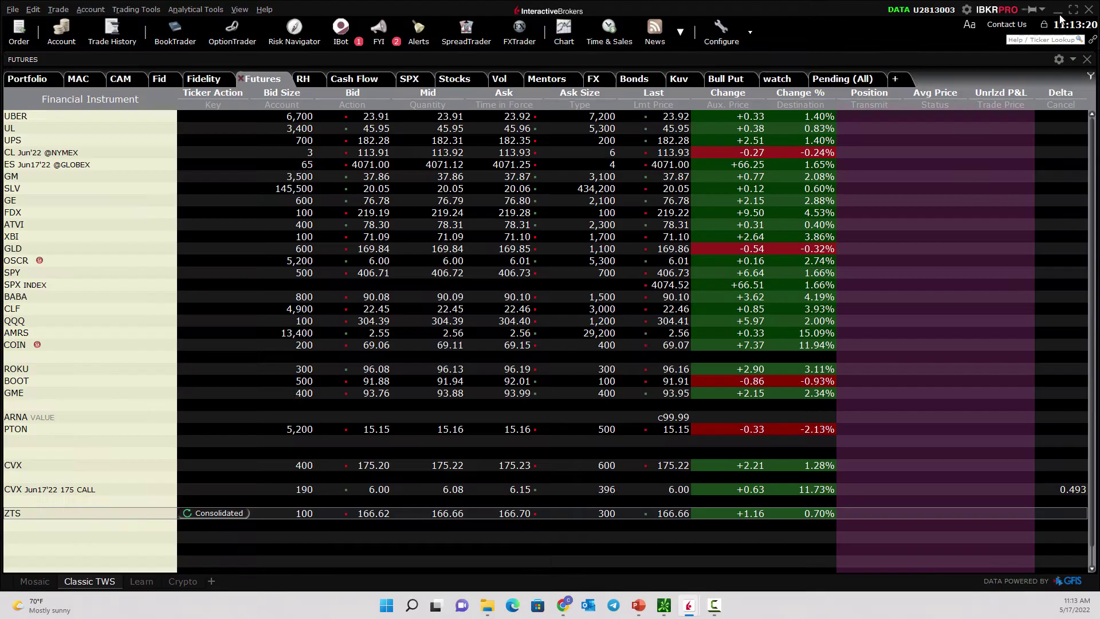
pyautogui.click(517, 513)
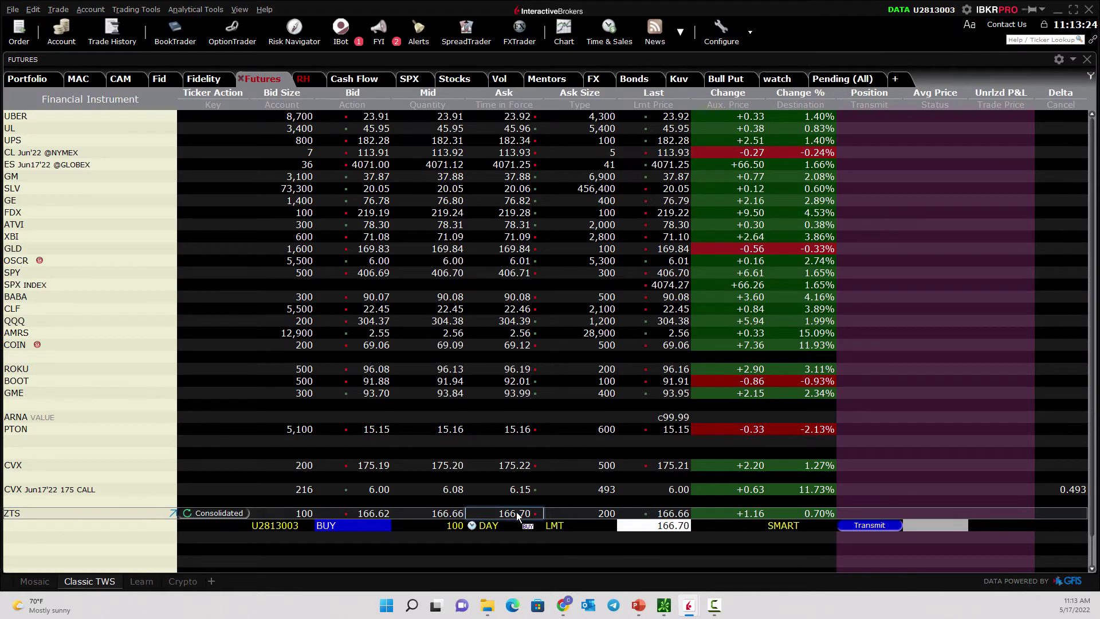
pyautogui.click(783, 527)
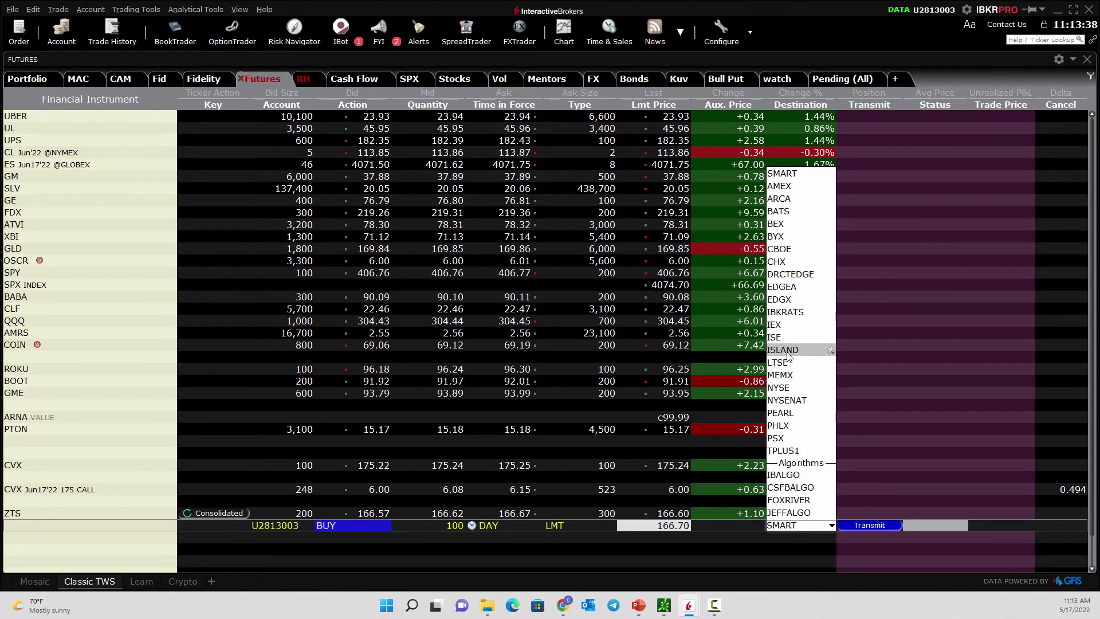
pyautogui.click(800, 534)
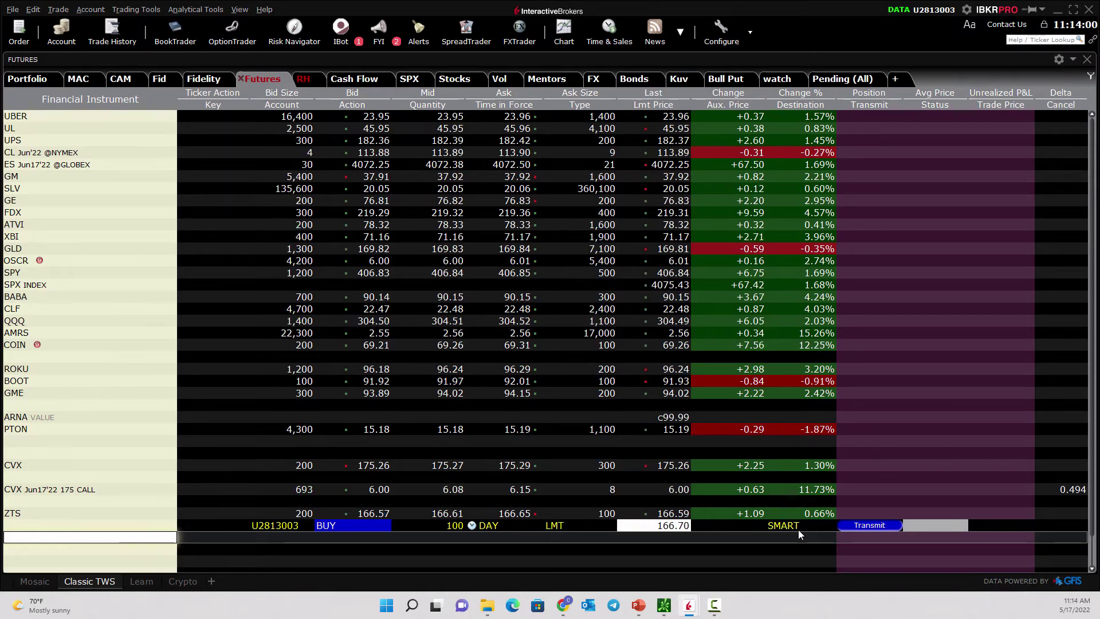
# - Open Level II depth for the CVX Jun17'22 175 call and stretch the window taller
pyautogui.click(687, 490)
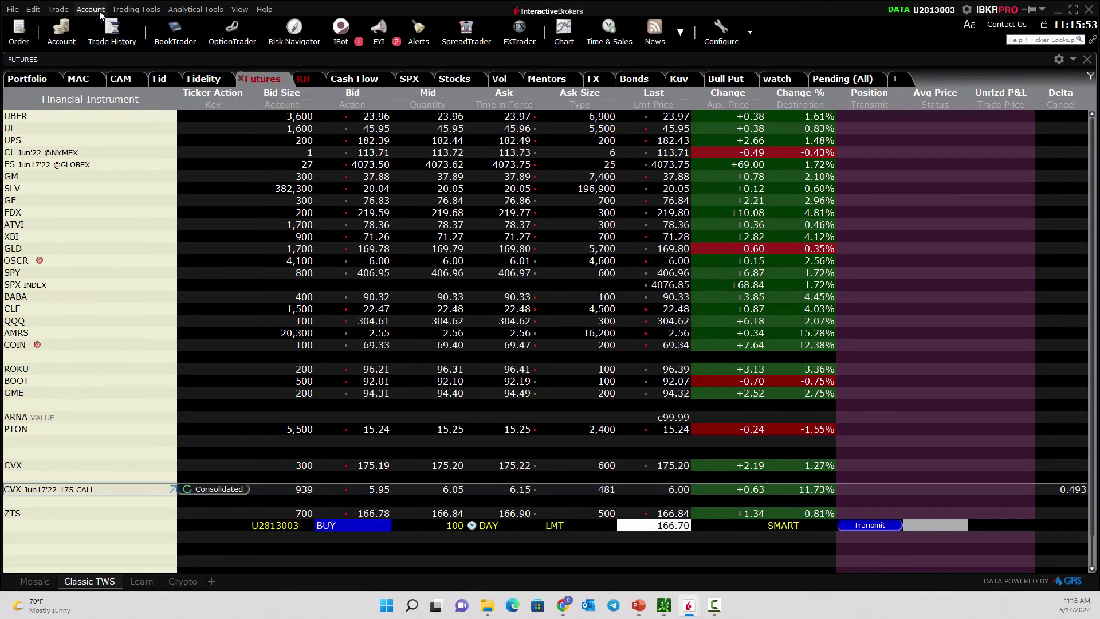
pyautogui.click(133, 9)
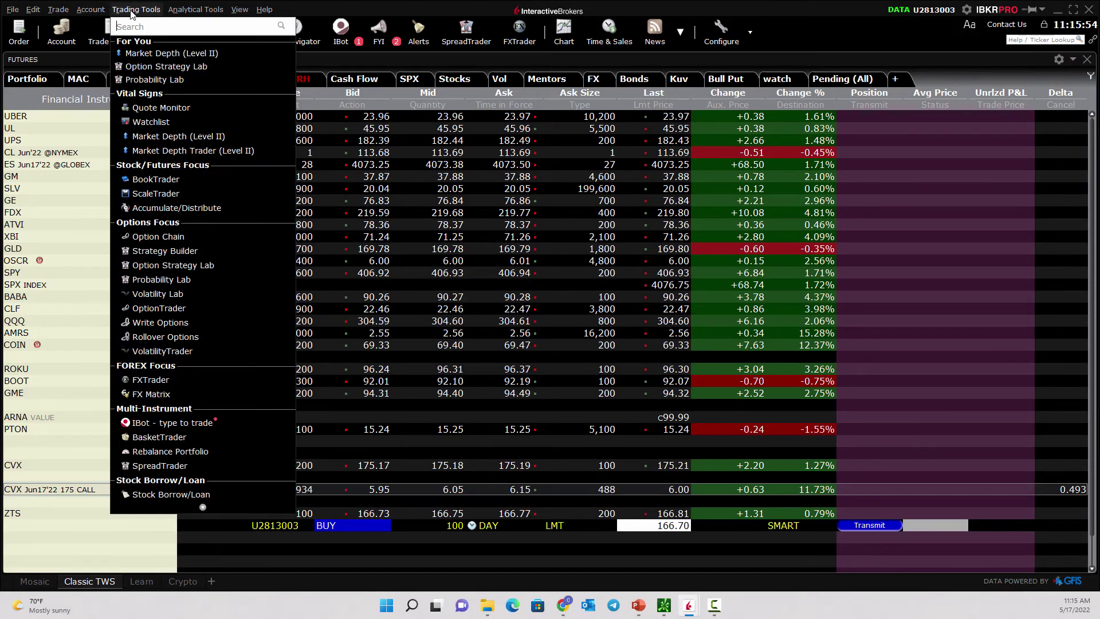
pyautogui.click(152, 137)
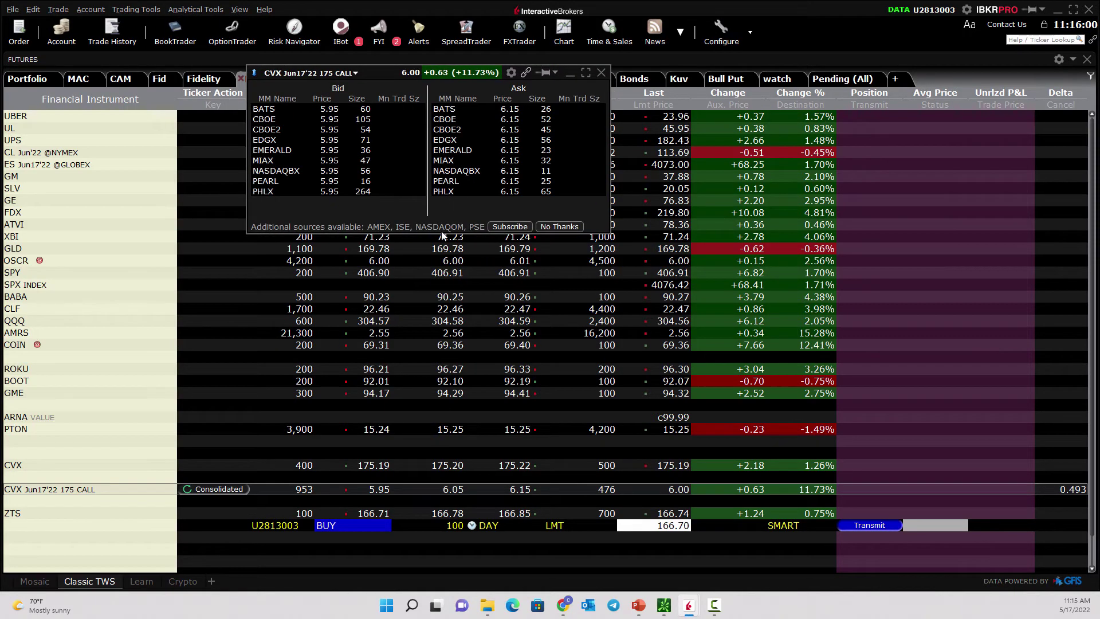
pyautogui.moveTo(441, 233); pyautogui.dragTo(439, 428)
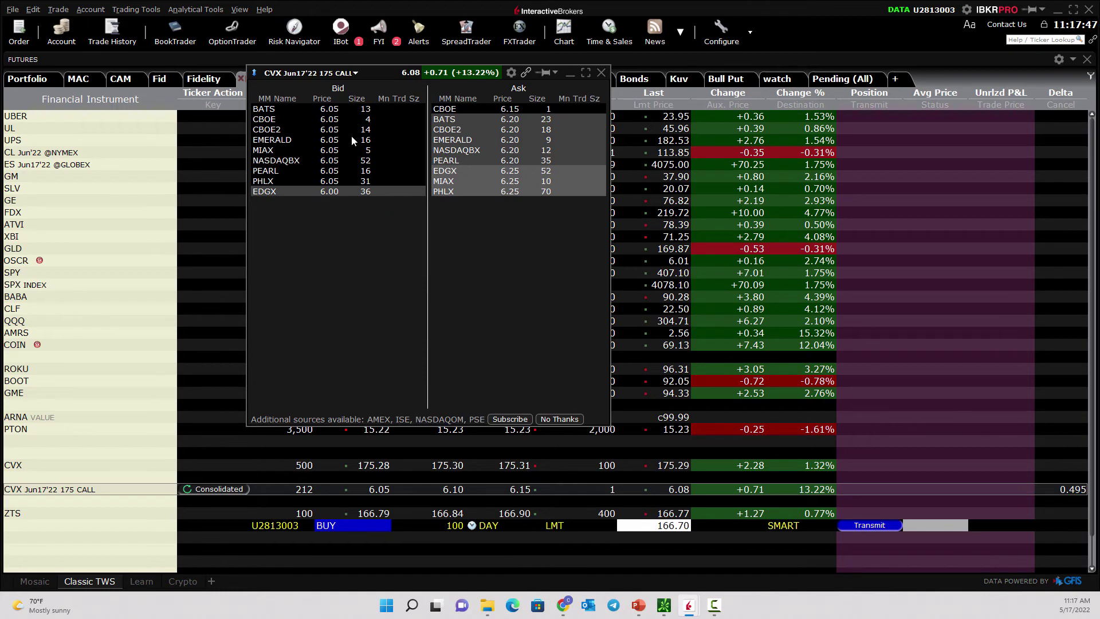
# - Close the CVX market depth window and look up SHY in an empty watchlist row
pyautogui.click(602, 72)
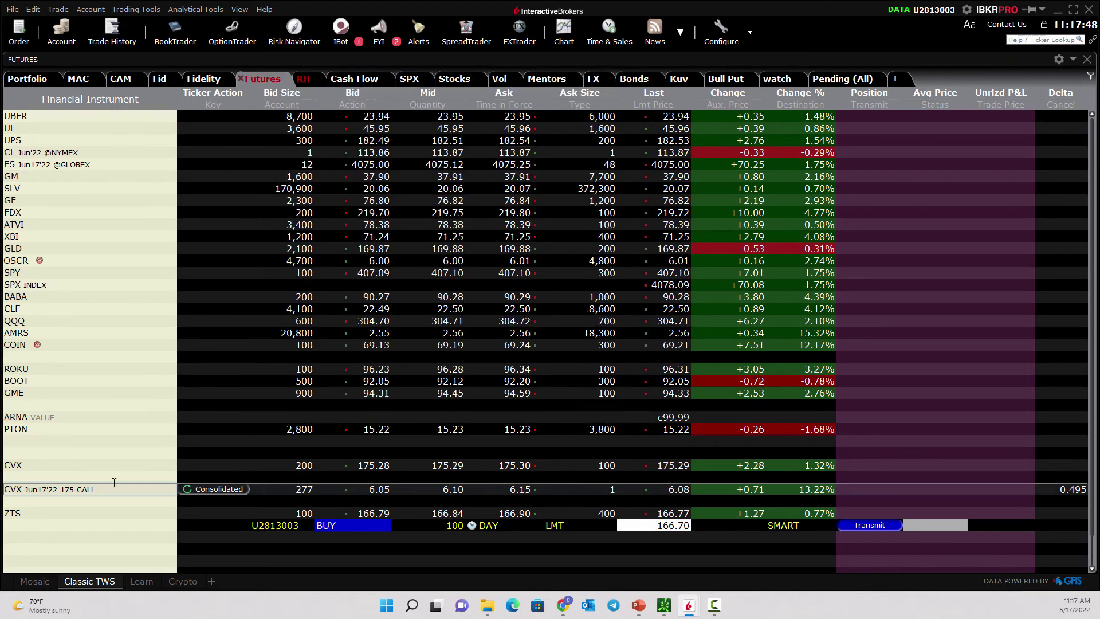
pyautogui.click(26, 452)
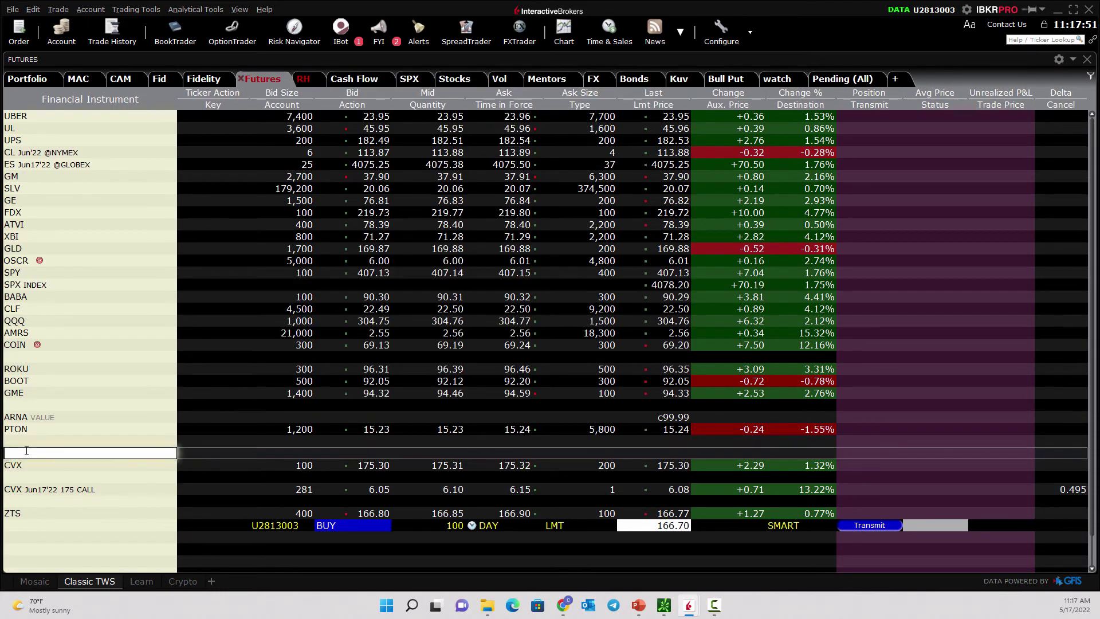
pyautogui.write('shy')
pyautogui.press('Return')
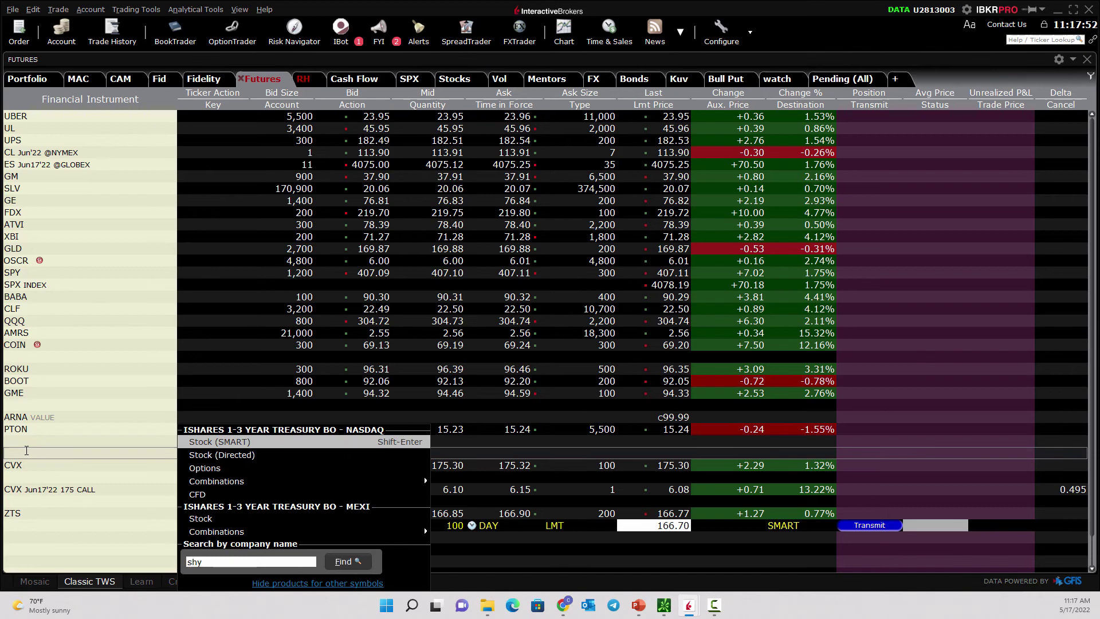
# - Add the SHY JUN 17 '22 82 strike call from its option chain to the watchlist
pyautogui.click(210, 470)
pyautogui.click(116, 246)
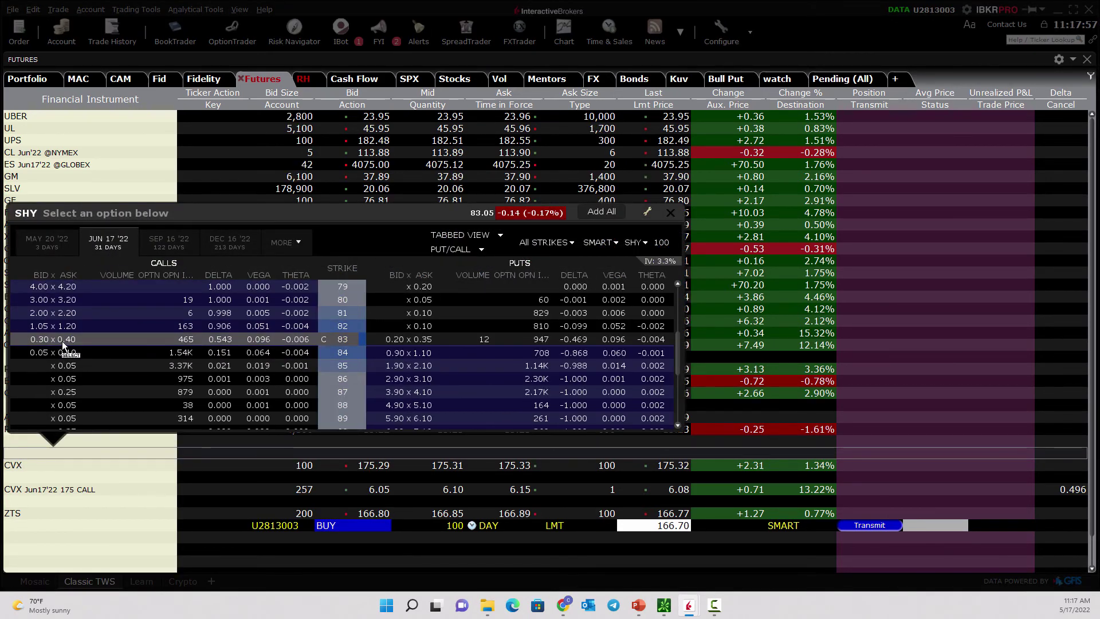
pyautogui.click(65, 328)
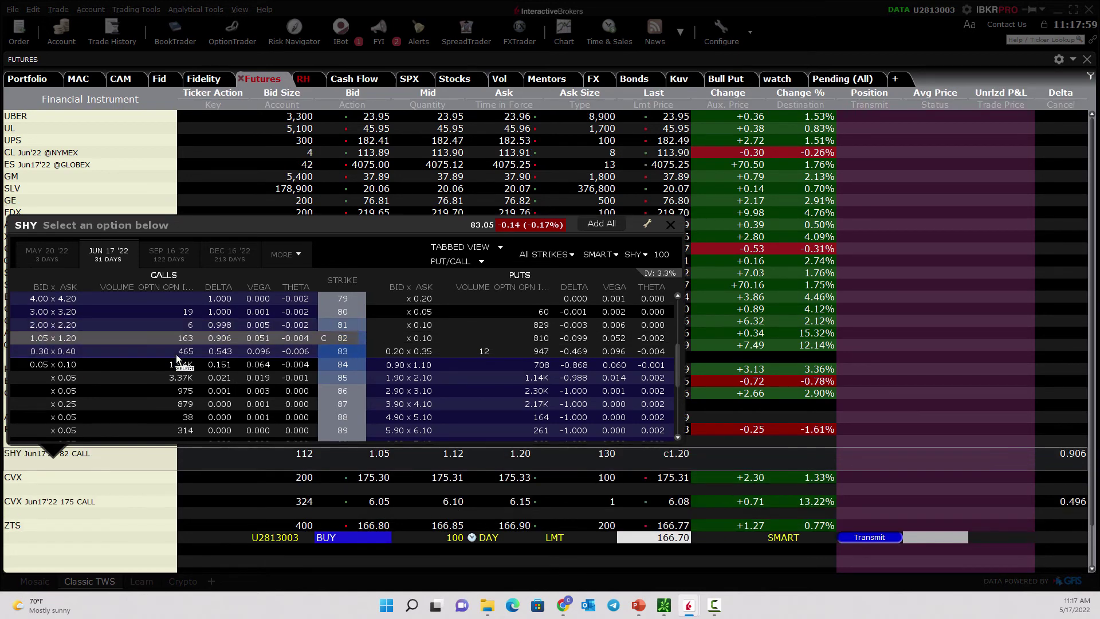
pyautogui.click(670, 225)
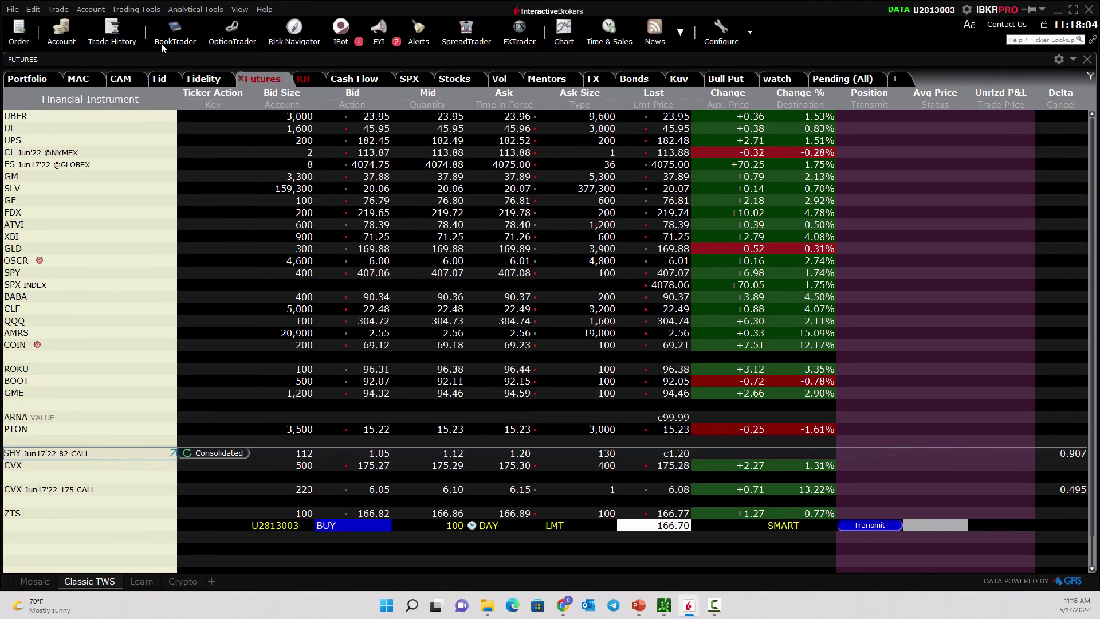
# - Open Level II depth for the SHY Jun17'22 82 call, subscribe to extra exchange quotes, and maximize it
pyautogui.click(136, 9)
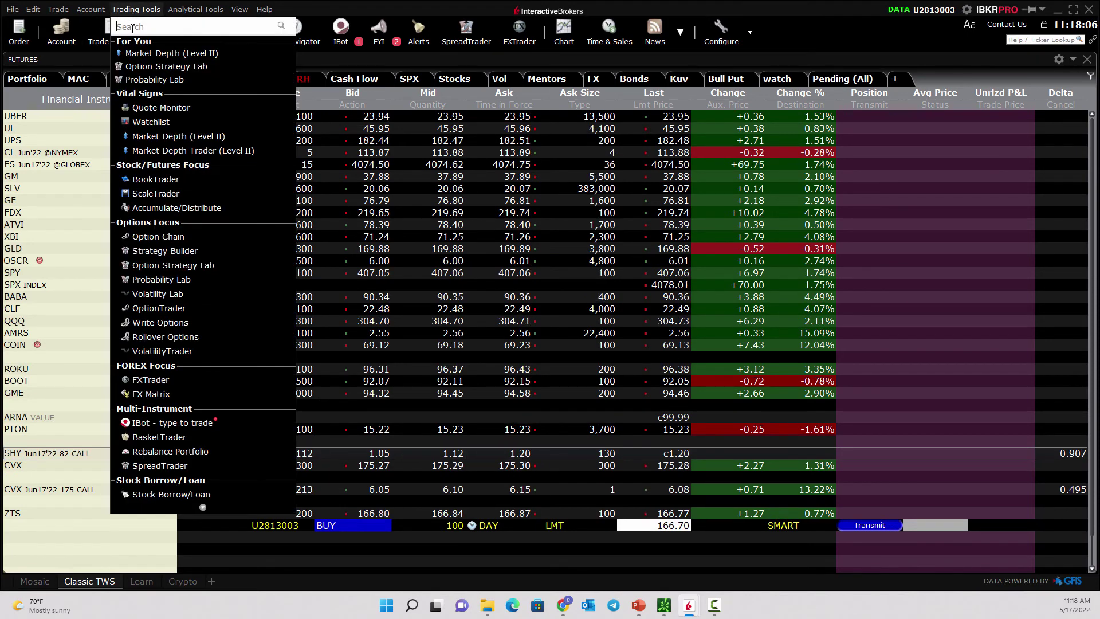
pyautogui.click(142, 138)
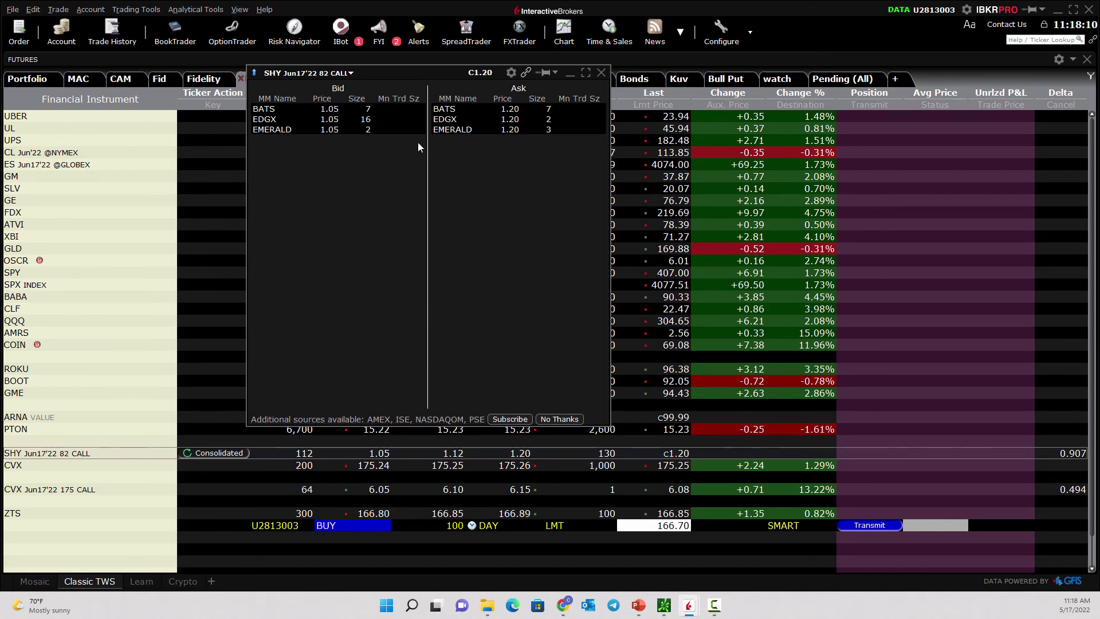
pyautogui.click(512, 419)
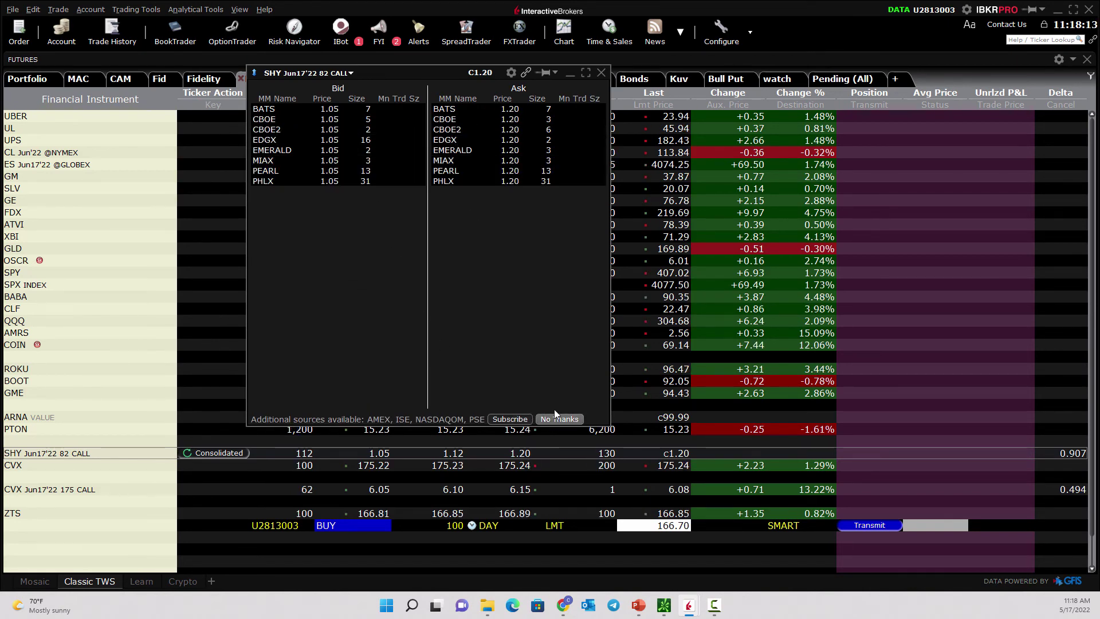
pyautogui.click(585, 72)
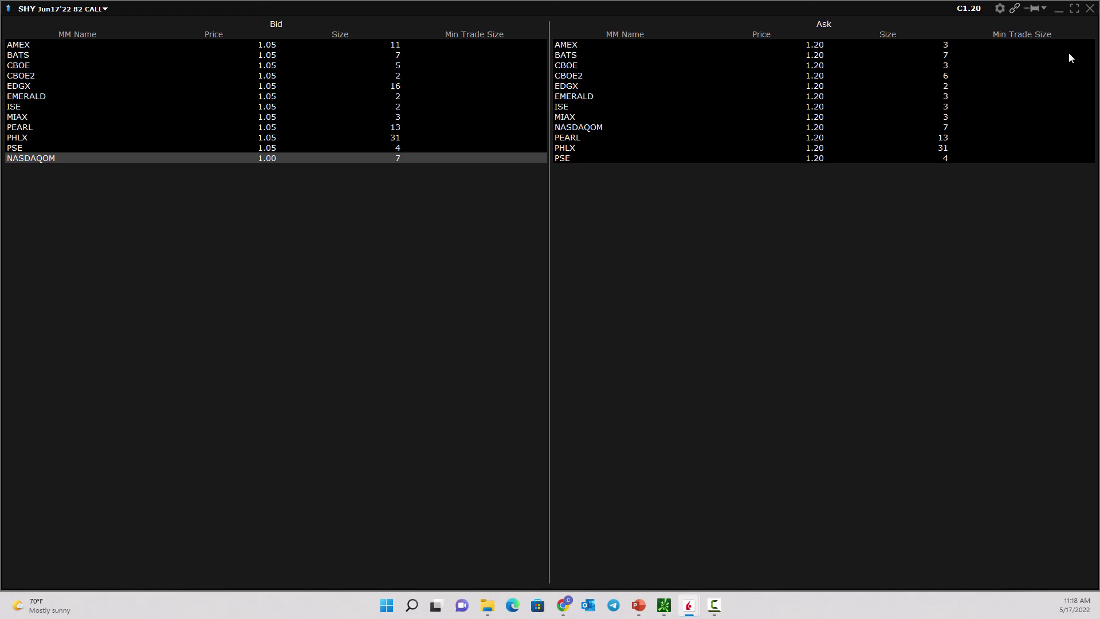
# - Close the SHY depth window and bring up the SPY option chain
pyautogui.click(1090, 10)
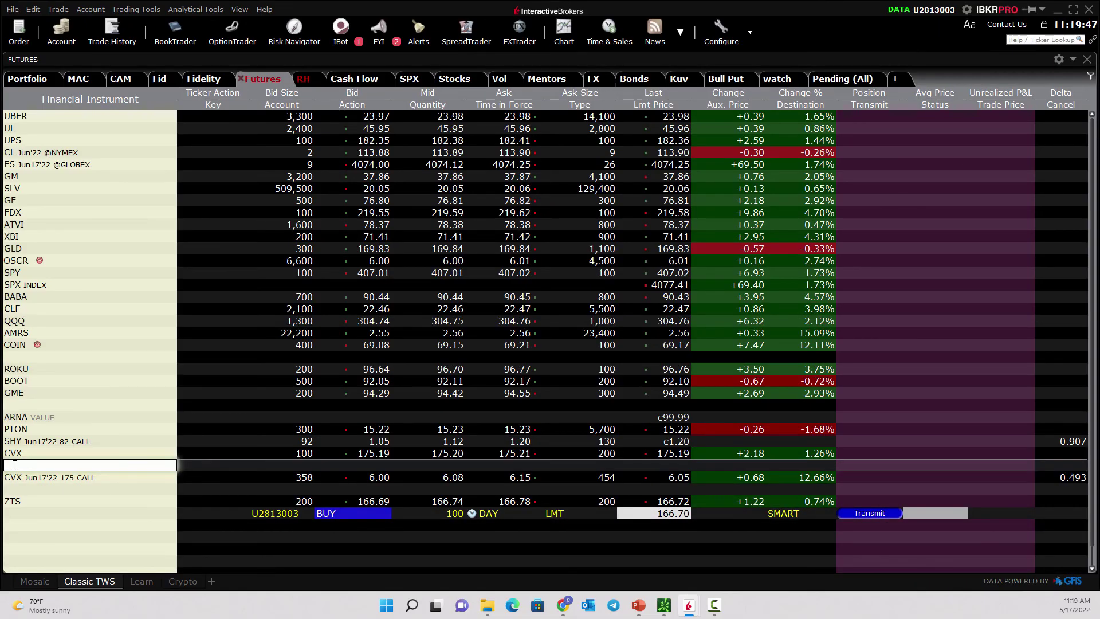
pyautogui.press('Return')
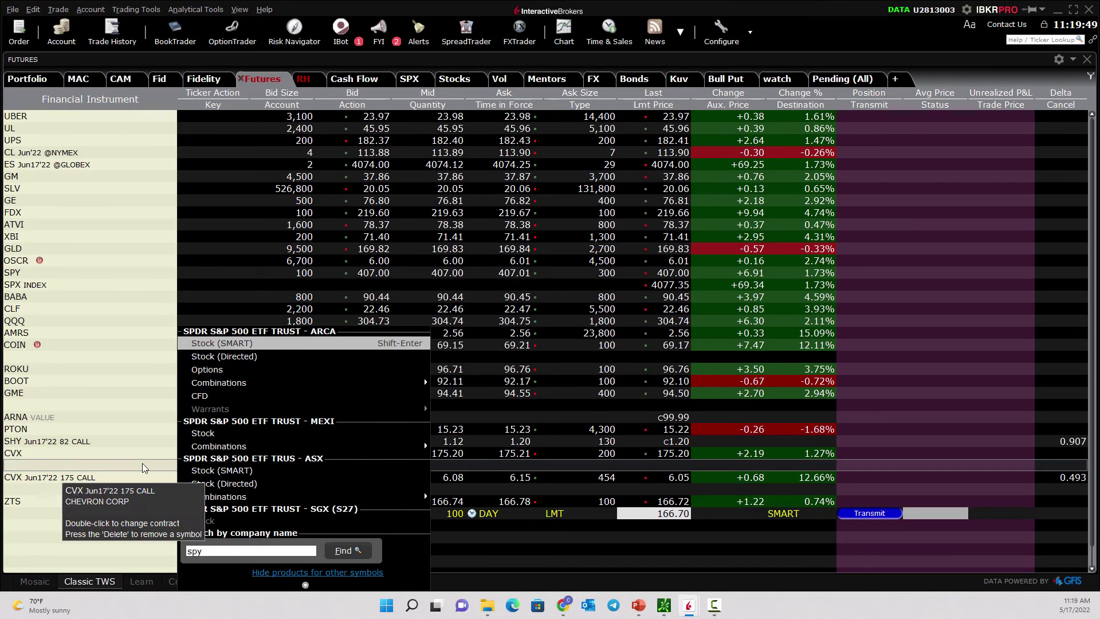
pyautogui.click(207, 370)
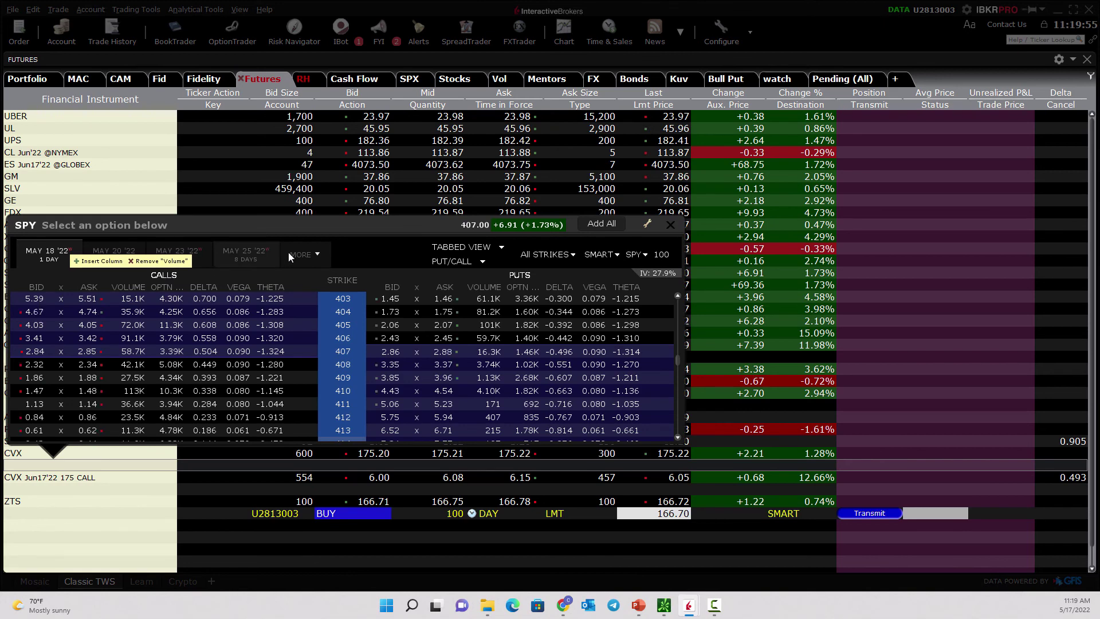
# - Pick the JUN 17 '22 expiry from the full list and add the SPY 410 strike call
pyautogui.click(289, 254)
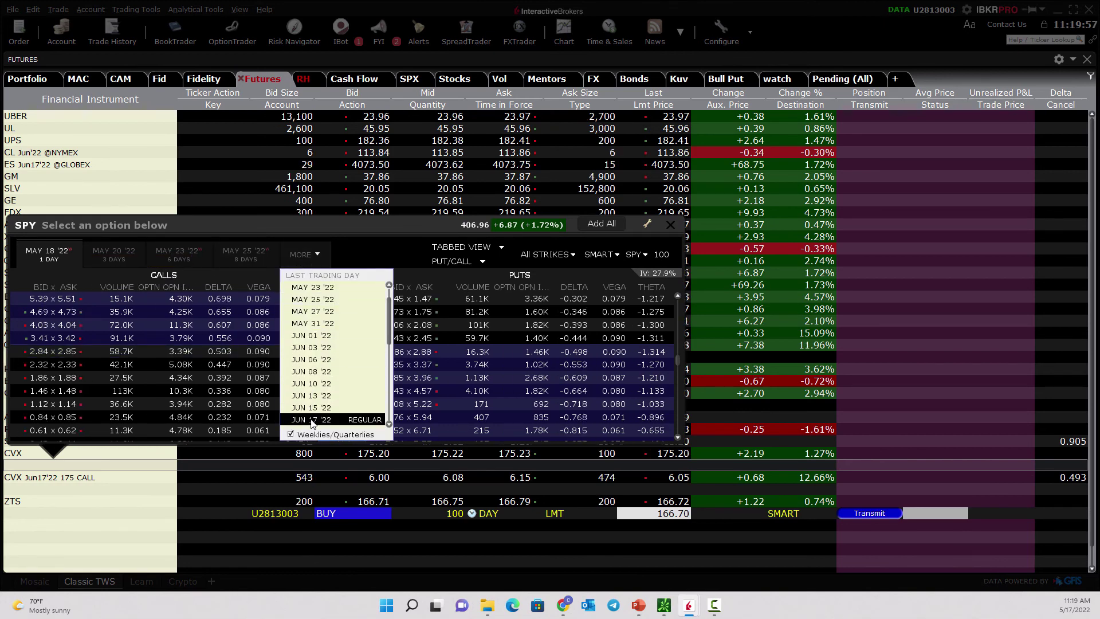
pyautogui.click(312, 421)
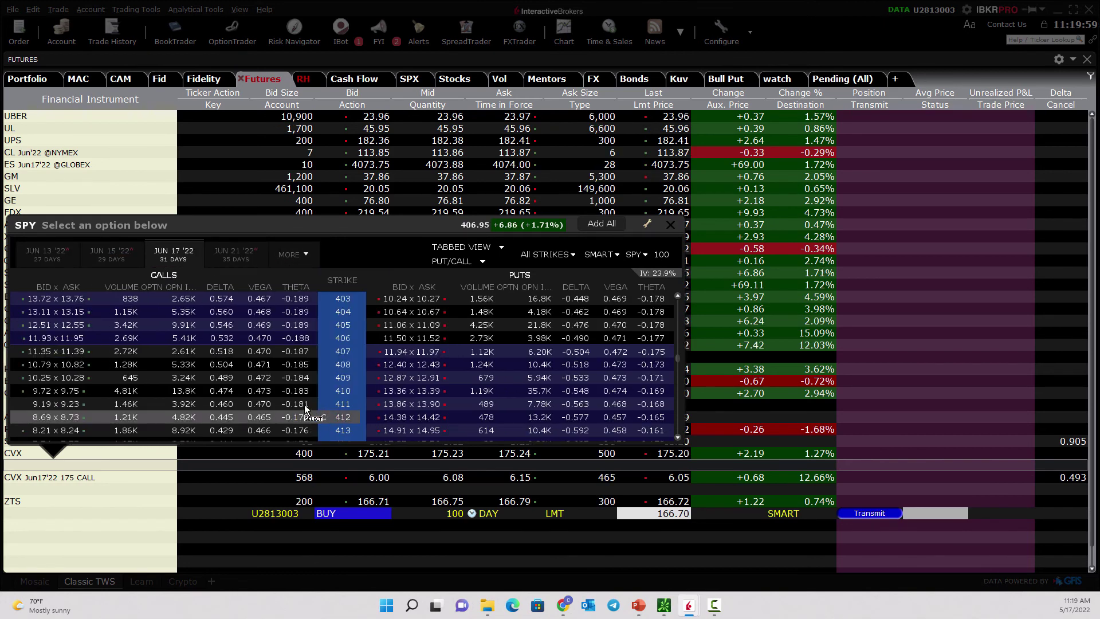
pyautogui.click(72, 391)
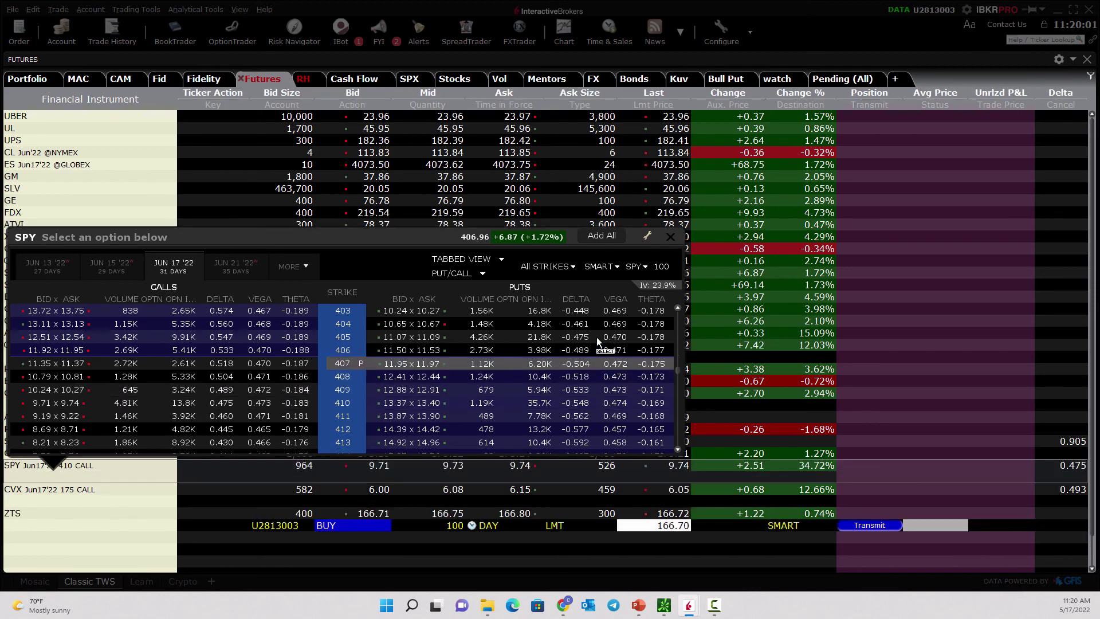
pyautogui.click(670, 237)
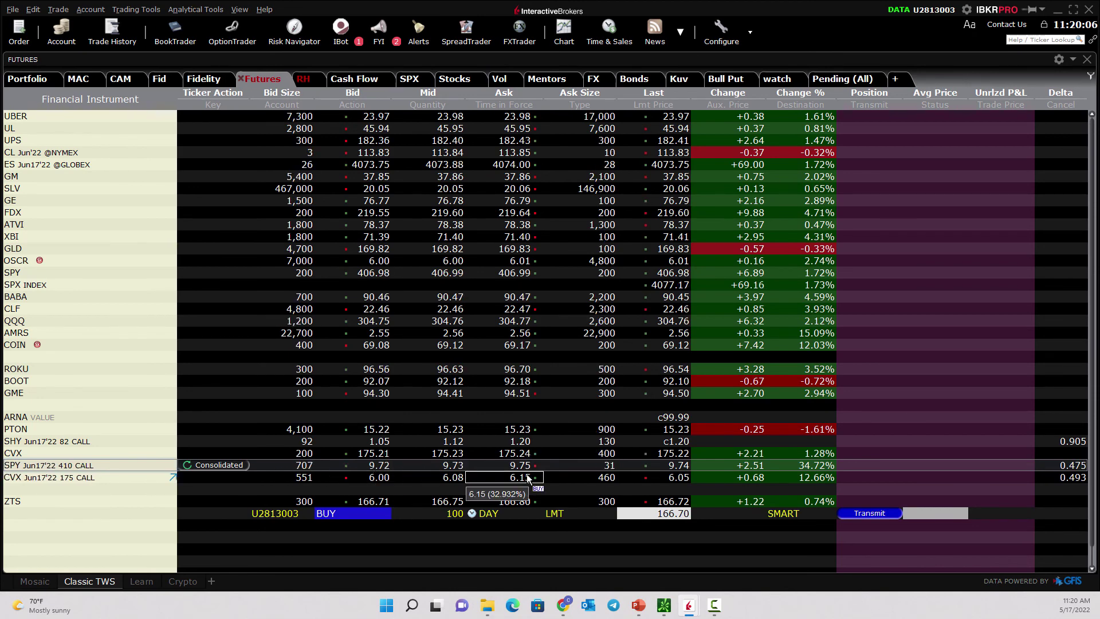
# - Open Level II market depth for the SPY Jun17'22 410 call from Trading Tools
pyautogui.click(133, 8)
pyautogui.click(177, 138)
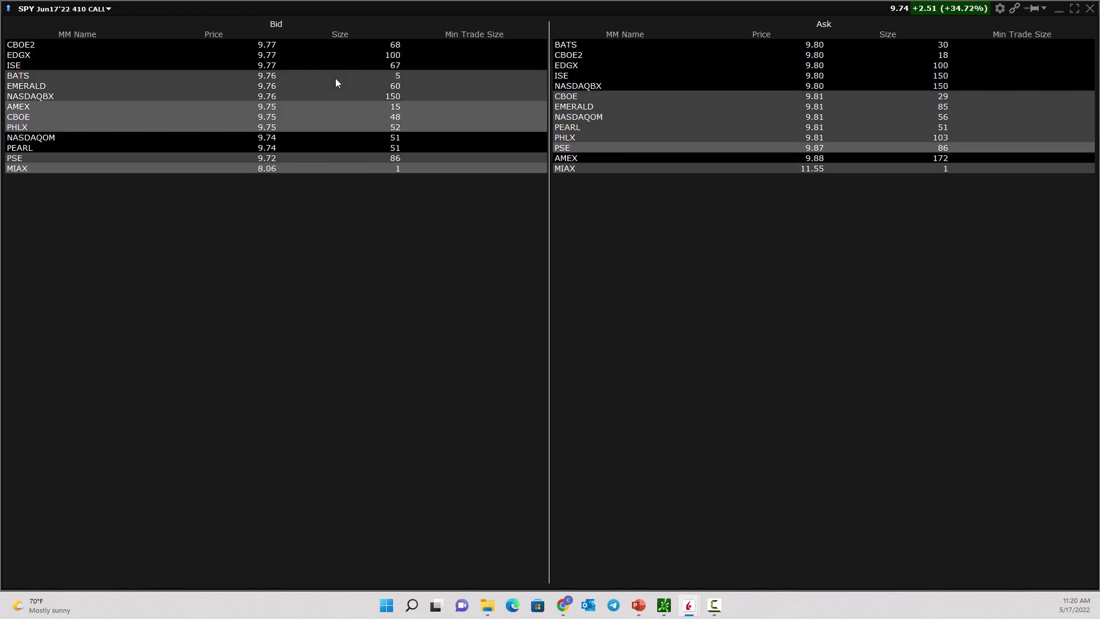
# - Restore the SPY 410 call depth book to a floating window over the Futures watchlist
pyautogui.click(1074, 9)
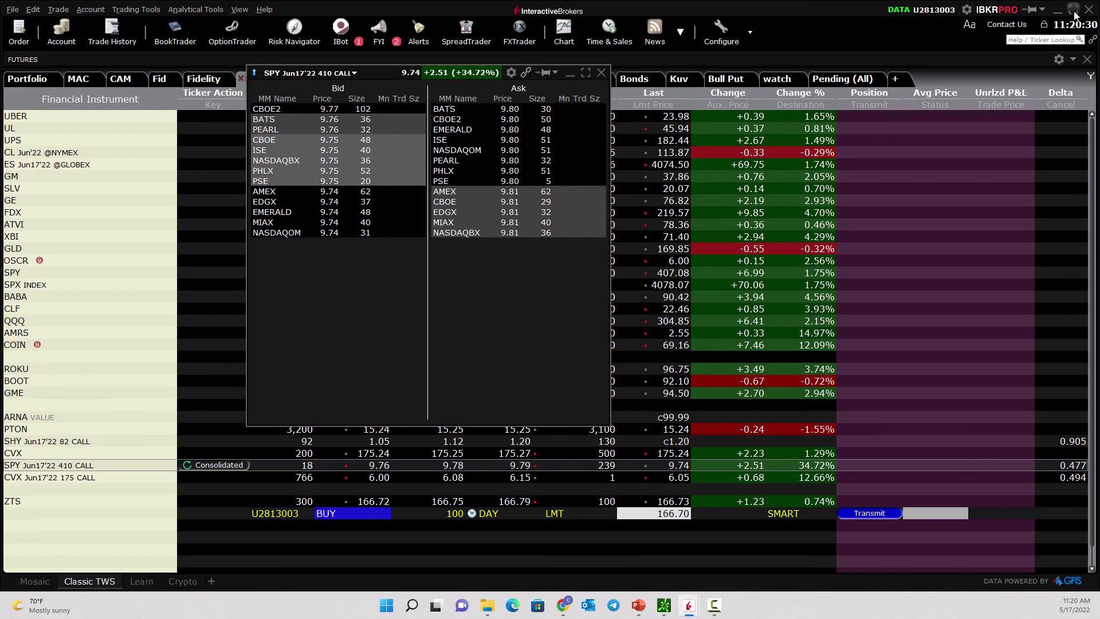